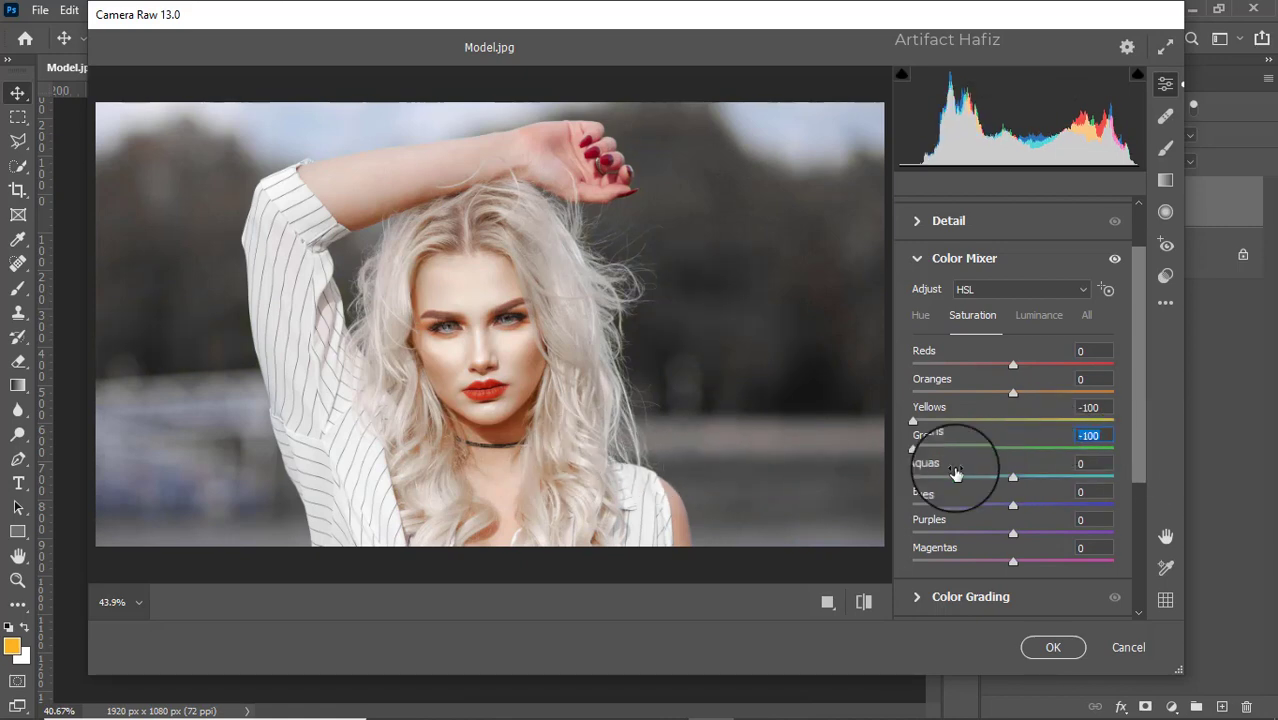
- Apply the Camera Raw adjustments to the Background copy layer and compare the photo with that layer hidden and shown
{"action": "left_click", "coordinate": [1052, 648]}
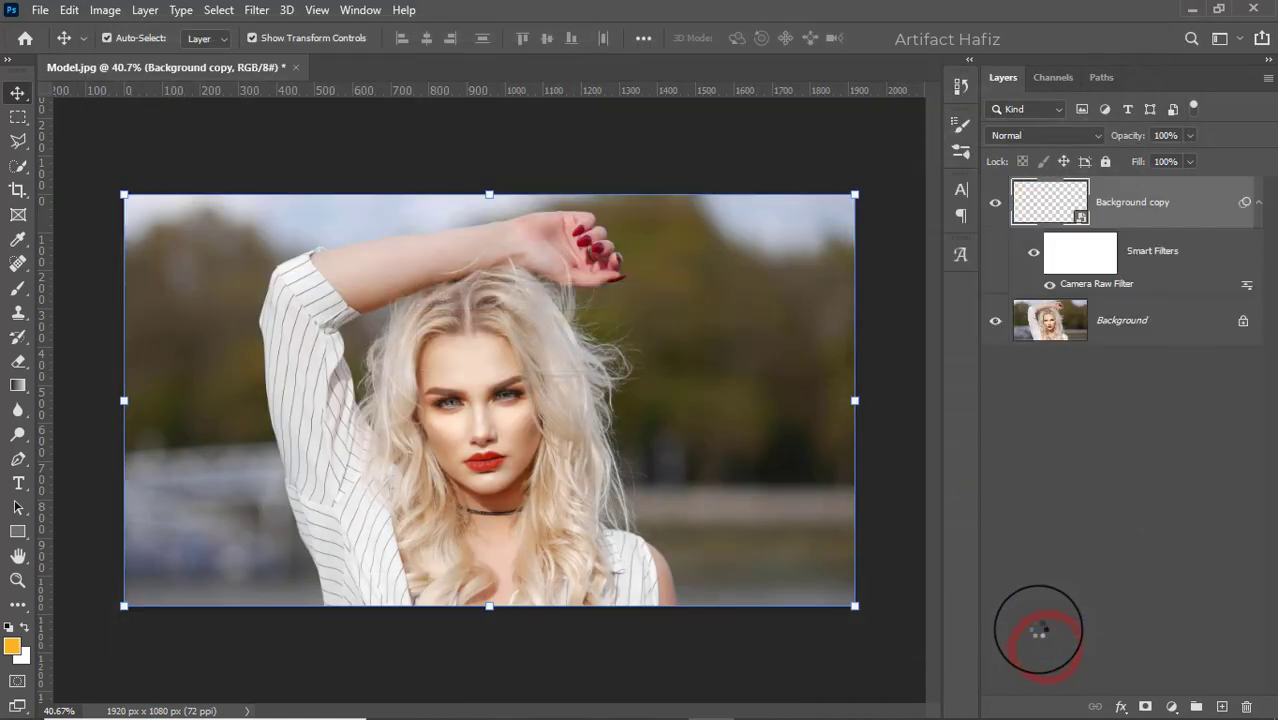
{"action": "left_click", "coordinate": [996, 204]}
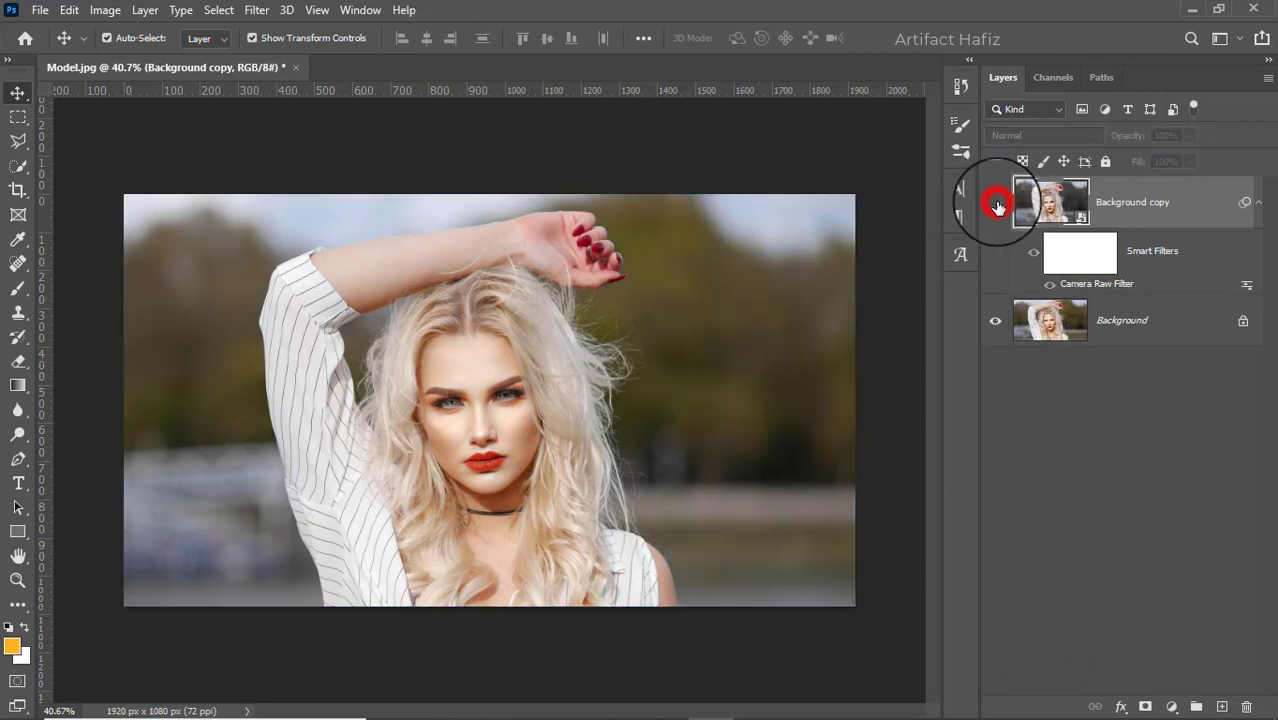
{"action": "left_click", "coordinate": [996, 204]}
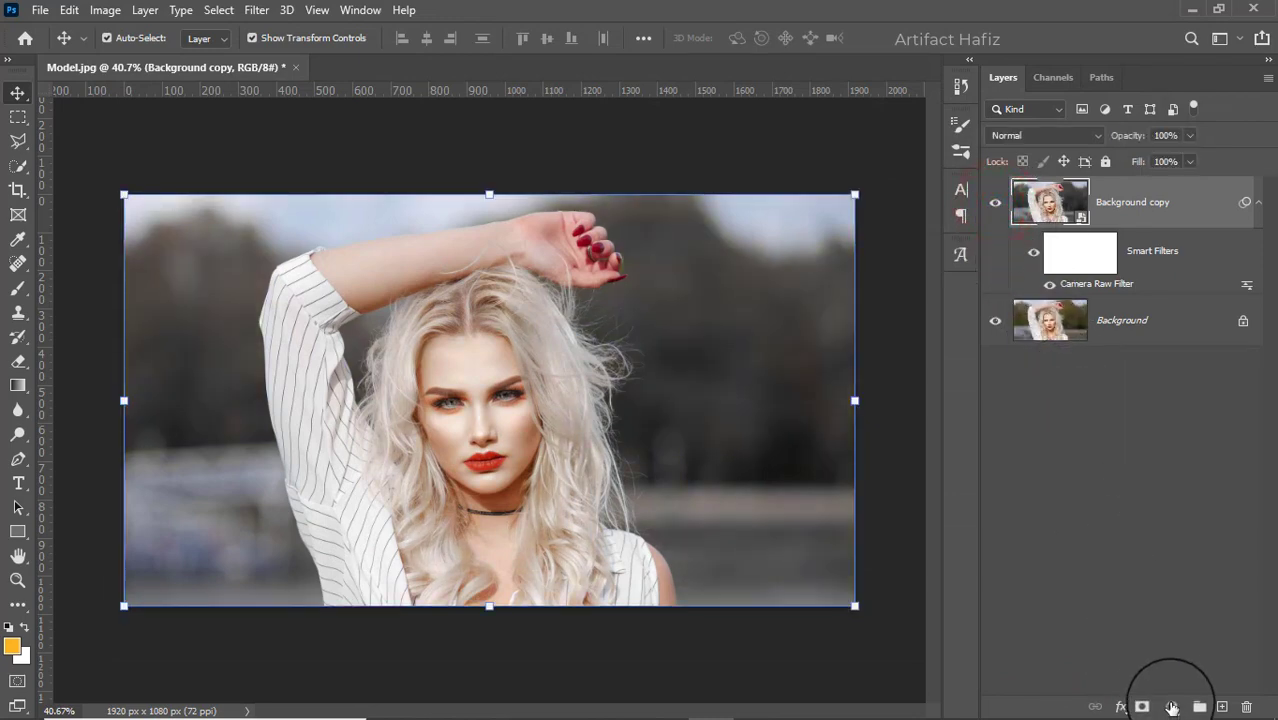
- Add a Color Lookup adjustment layer above Background copy using the 3DLUT file Fuji ETERNA 250D Kodak 2395 (by Adobe).cube
{"action": "left_click", "coordinate": [1172, 706]}
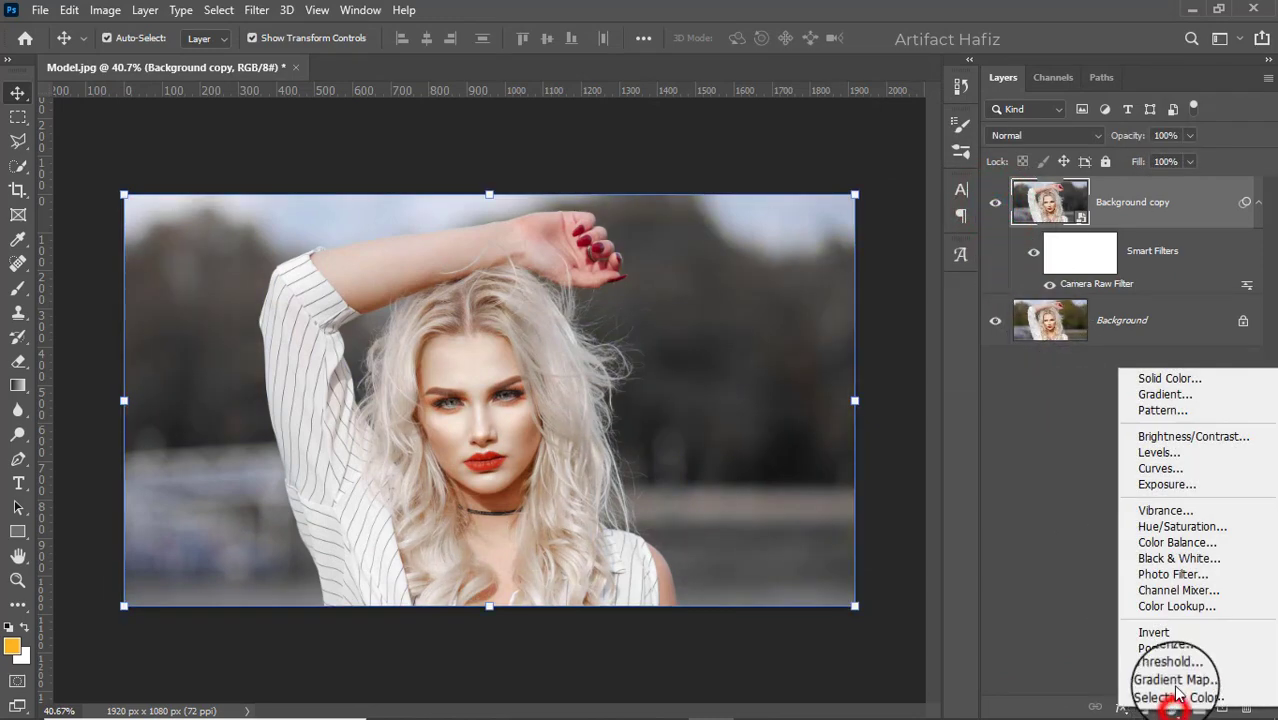
{"action": "left_click", "coordinate": [1182, 607]}
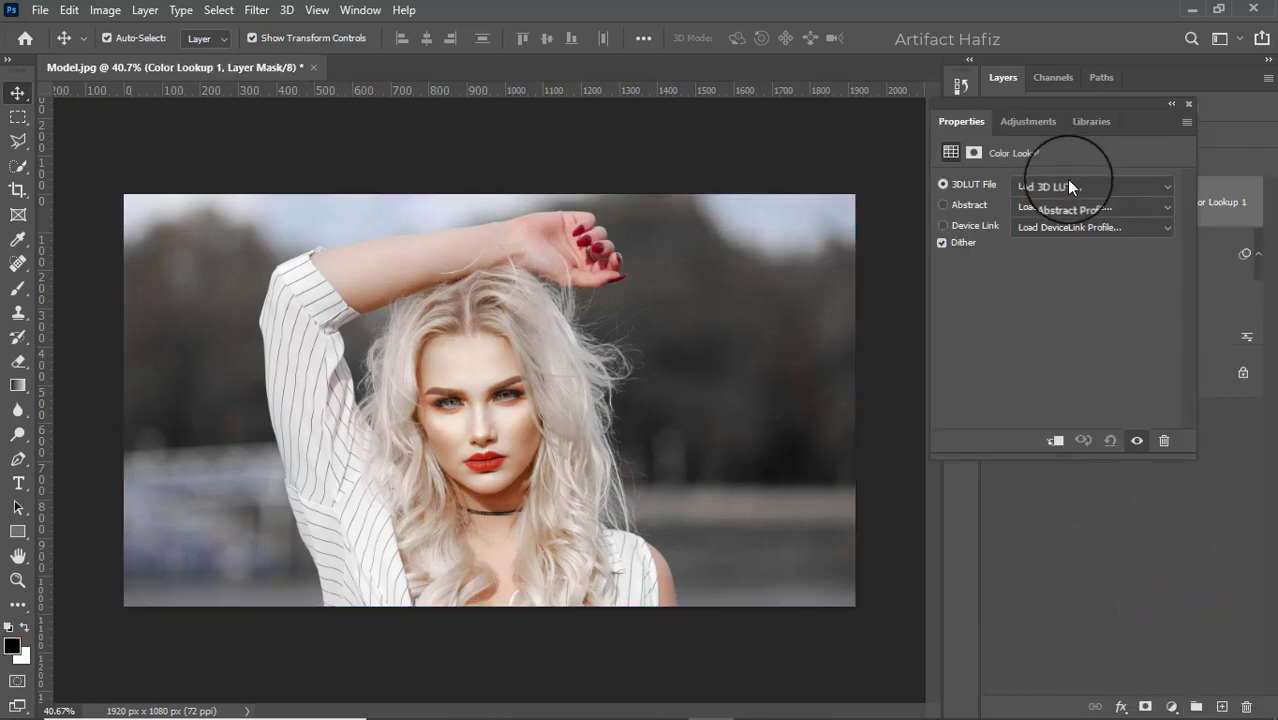
{"action": "left_click", "coordinate": [1068, 186]}
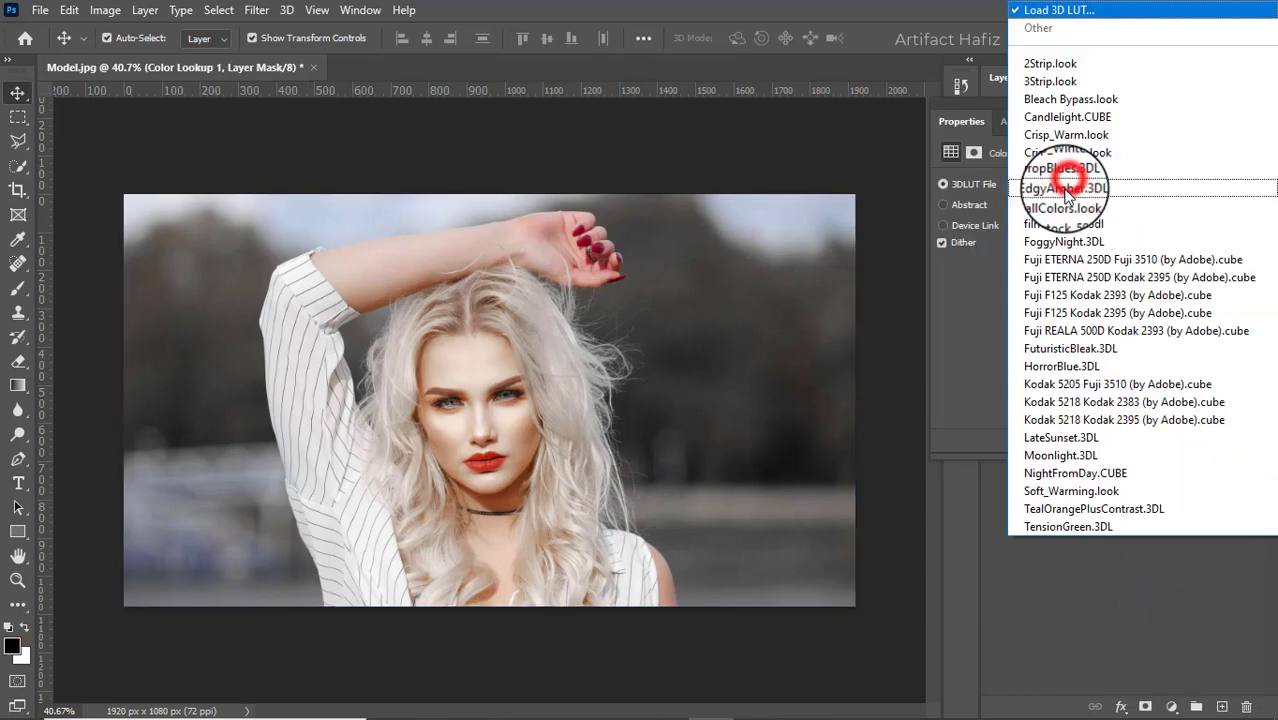
{"action": "left_click", "coordinate": [1065, 279]}
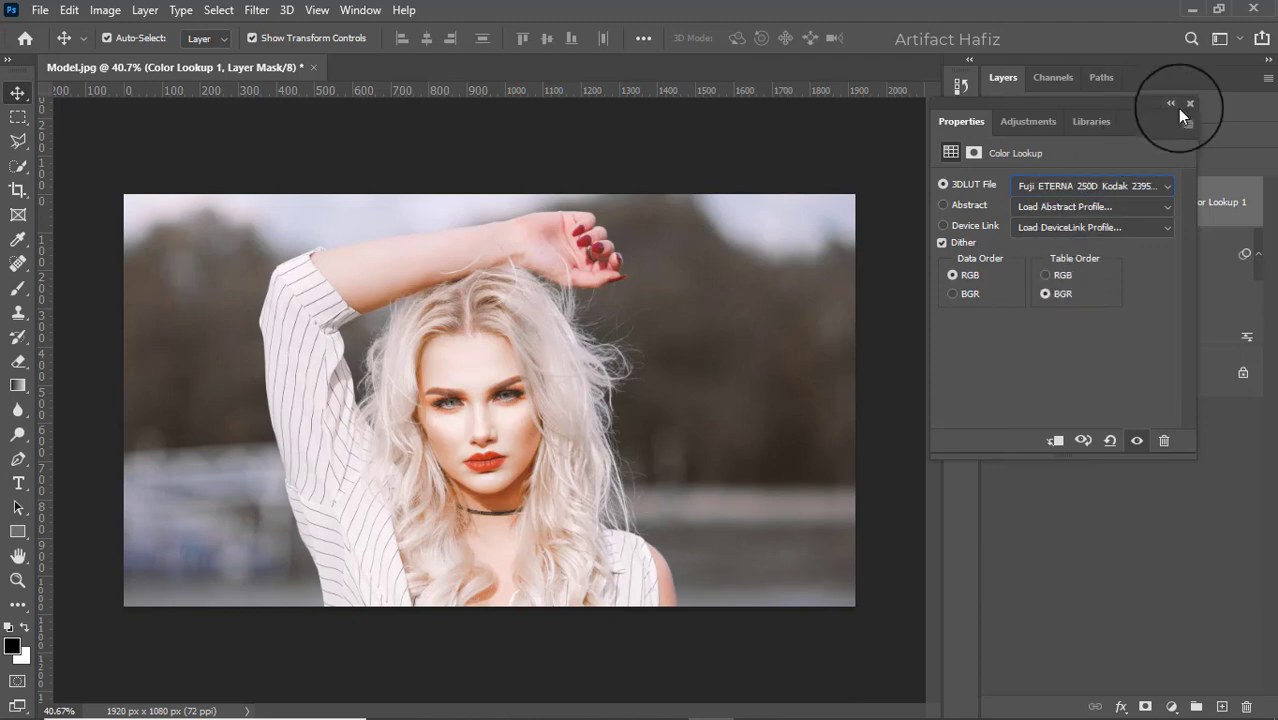
{"action": "left_click", "coordinate": [1189, 105]}
- Set the Color Lookup layer's blend mode to Luminosity and its opacity to 7%
{"action": "left_click", "coordinate": [1022, 135]}
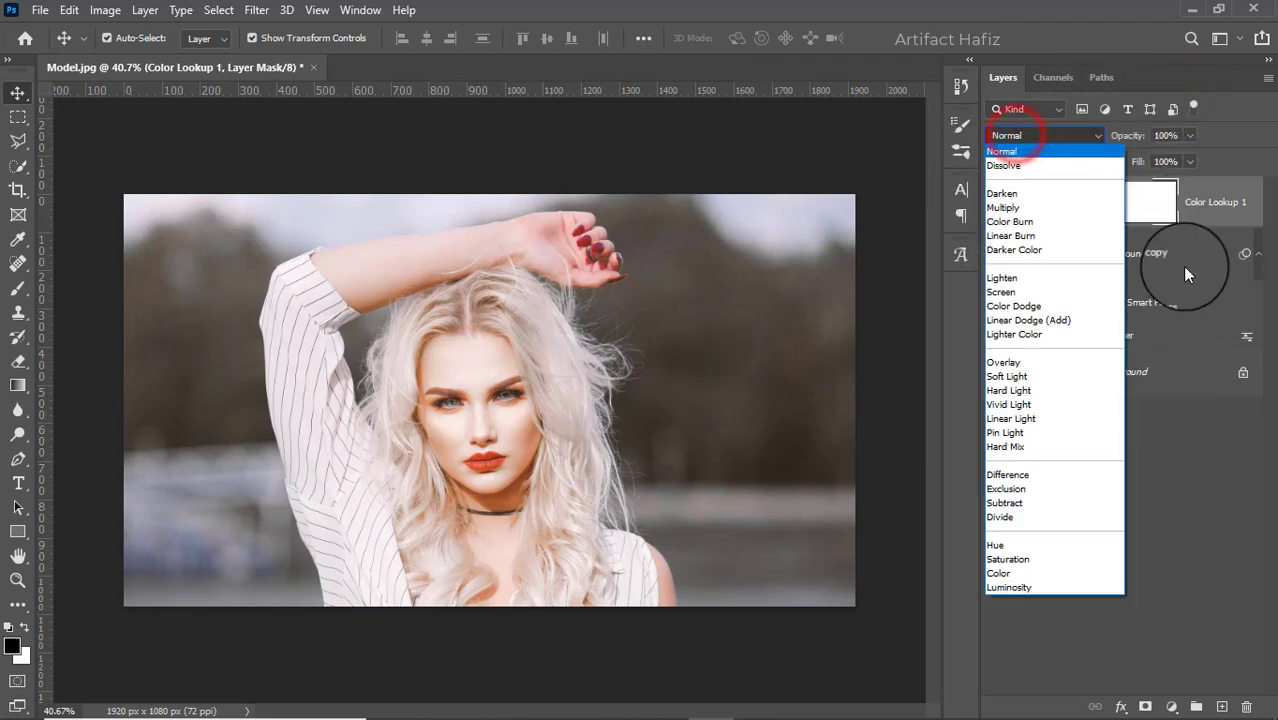
{"action": "left_click", "coordinate": [1009, 582]}
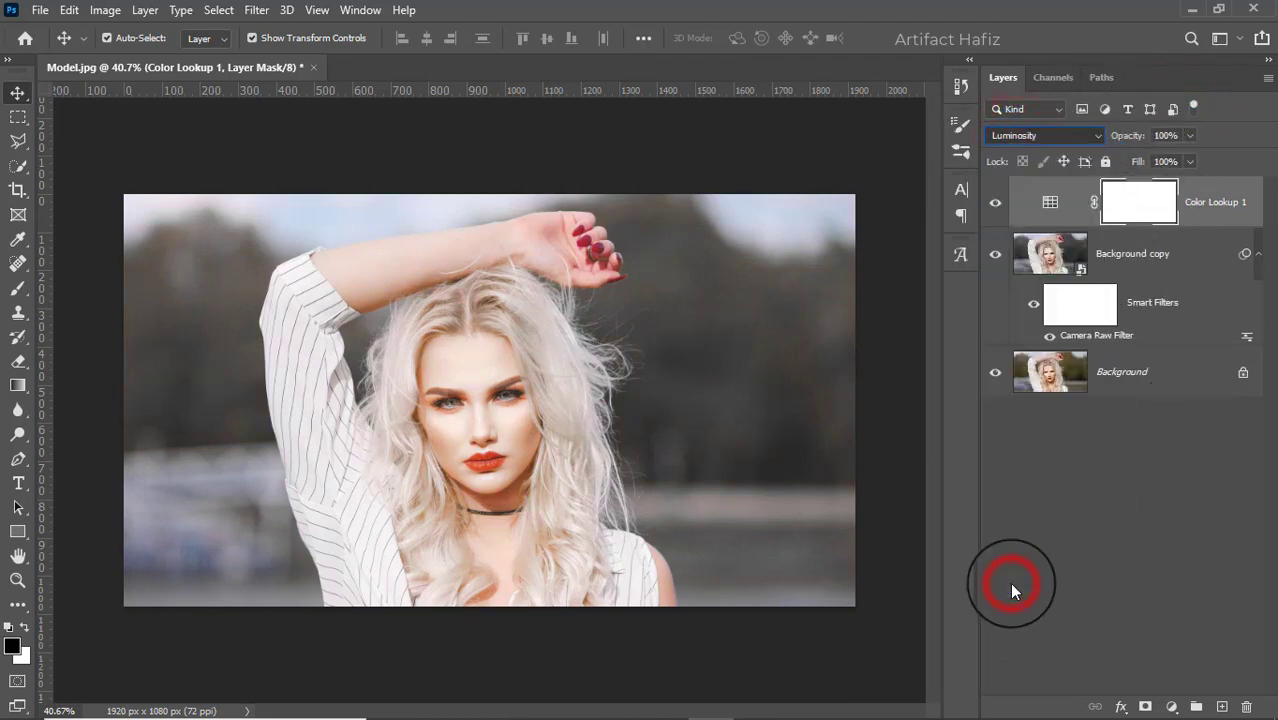
{"action": "left_click", "coordinate": [1188, 136]}
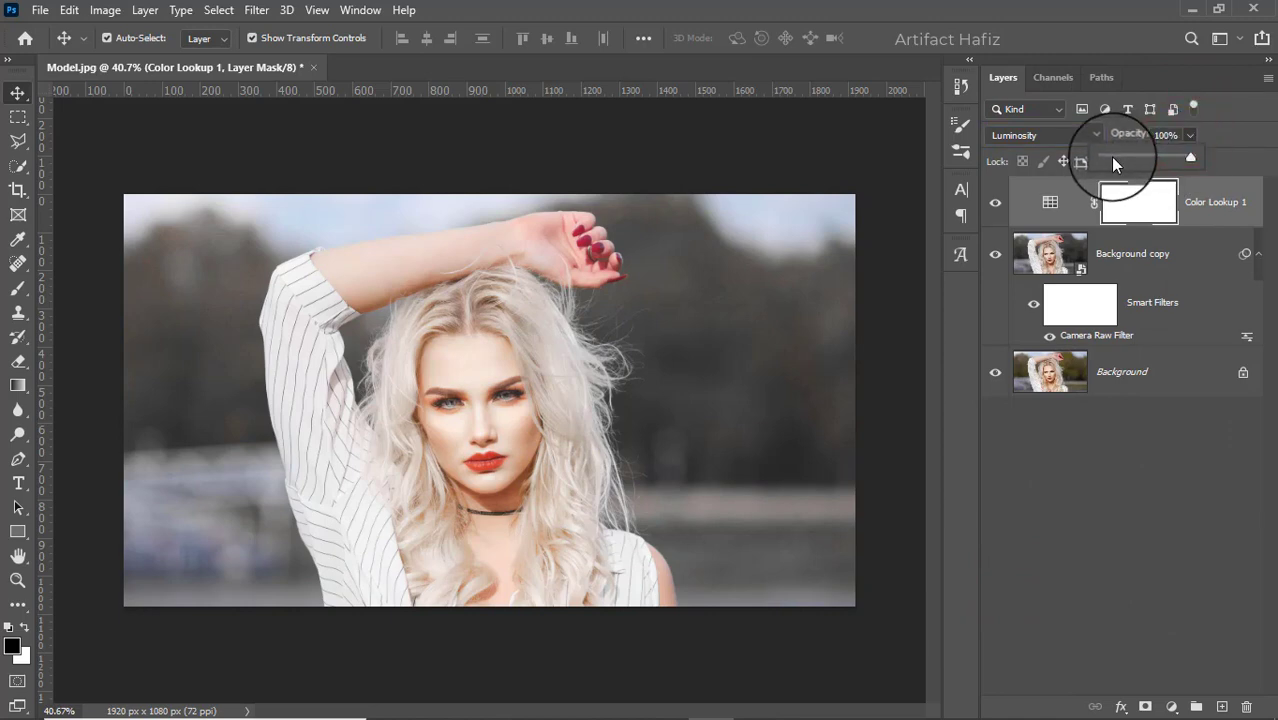
{"action": "left_click", "coordinate": [1109, 157]}
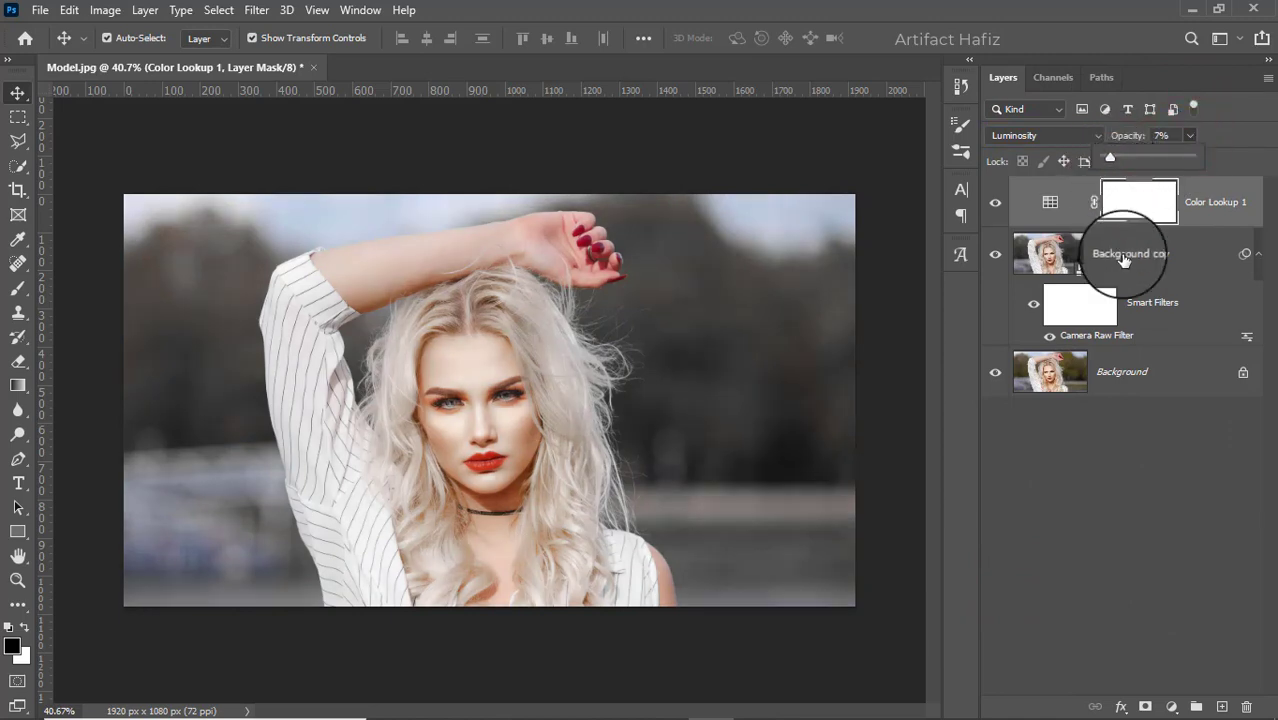
- Add a Brightness/Contrast adjustment layer above the Color Lookup layer with Brightness set to -35
{"action": "left_click", "coordinate": [1160, 705]}
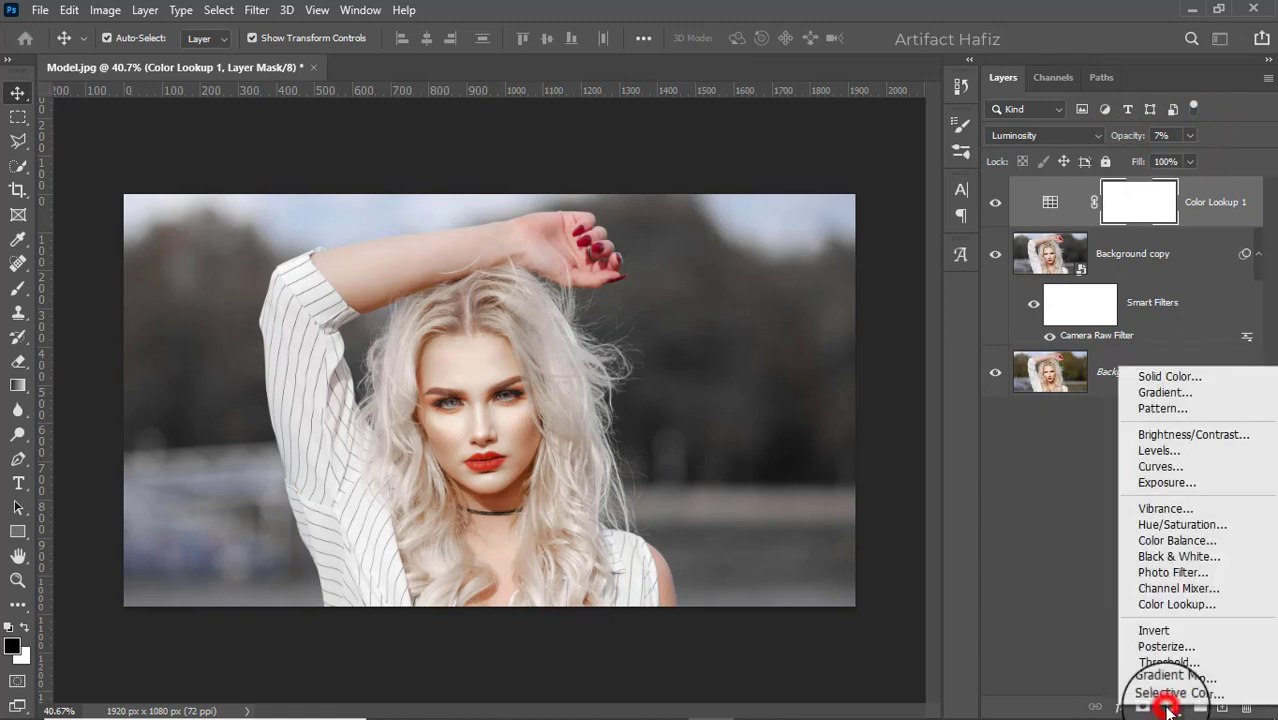
{"action": "left_click", "coordinate": [1183, 435]}
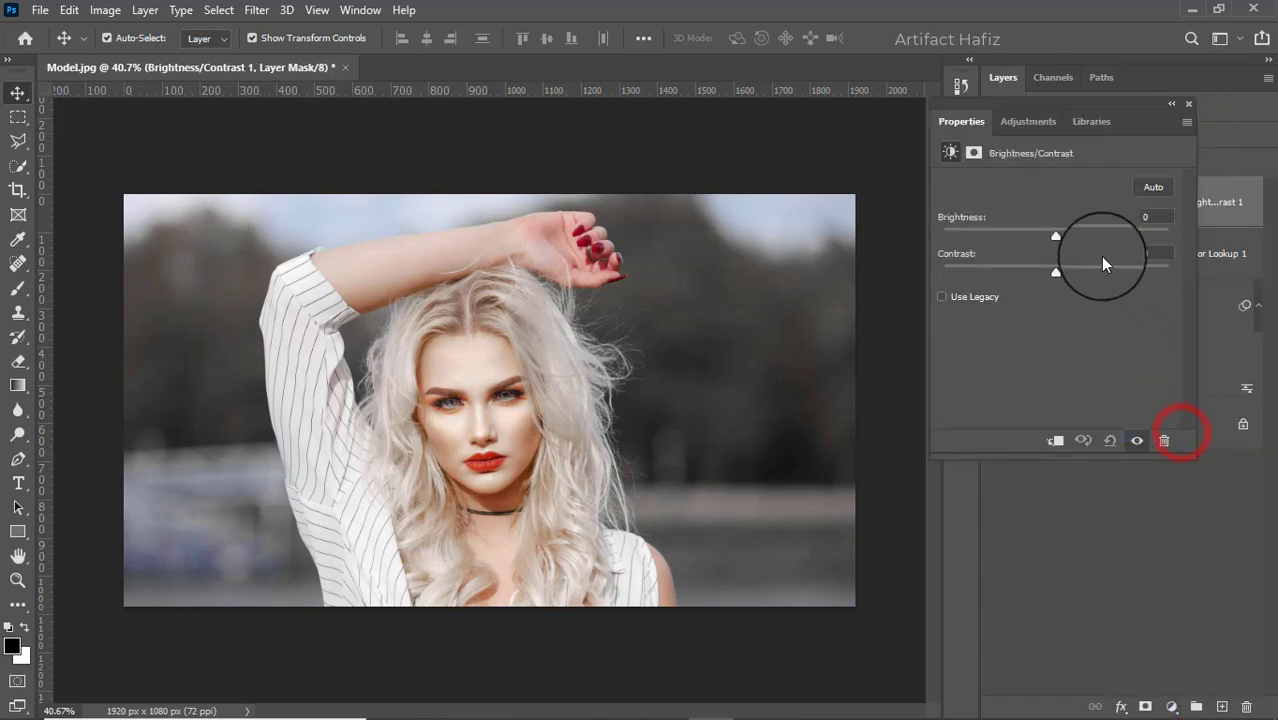
{"action": "left_click_drag", "start_coordinate": [1049, 233], "coordinate": [1028, 233]}
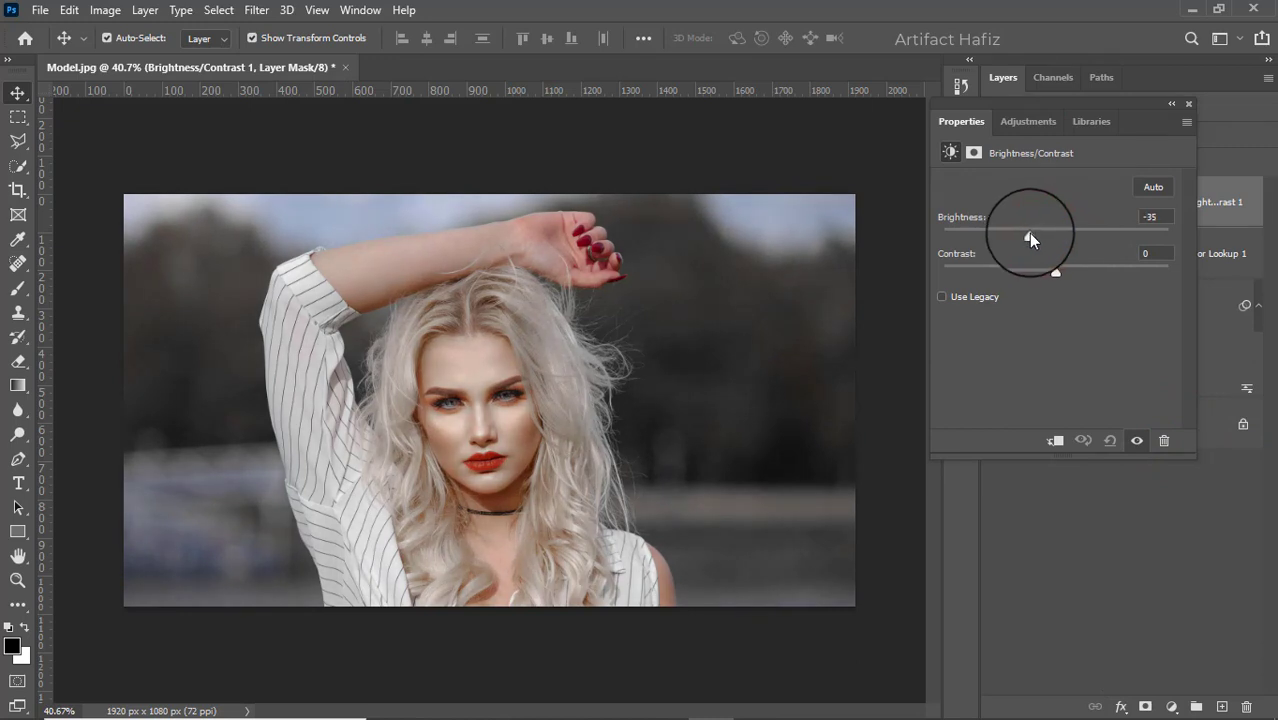
{"action": "left_click", "coordinate": [1190, 104]}
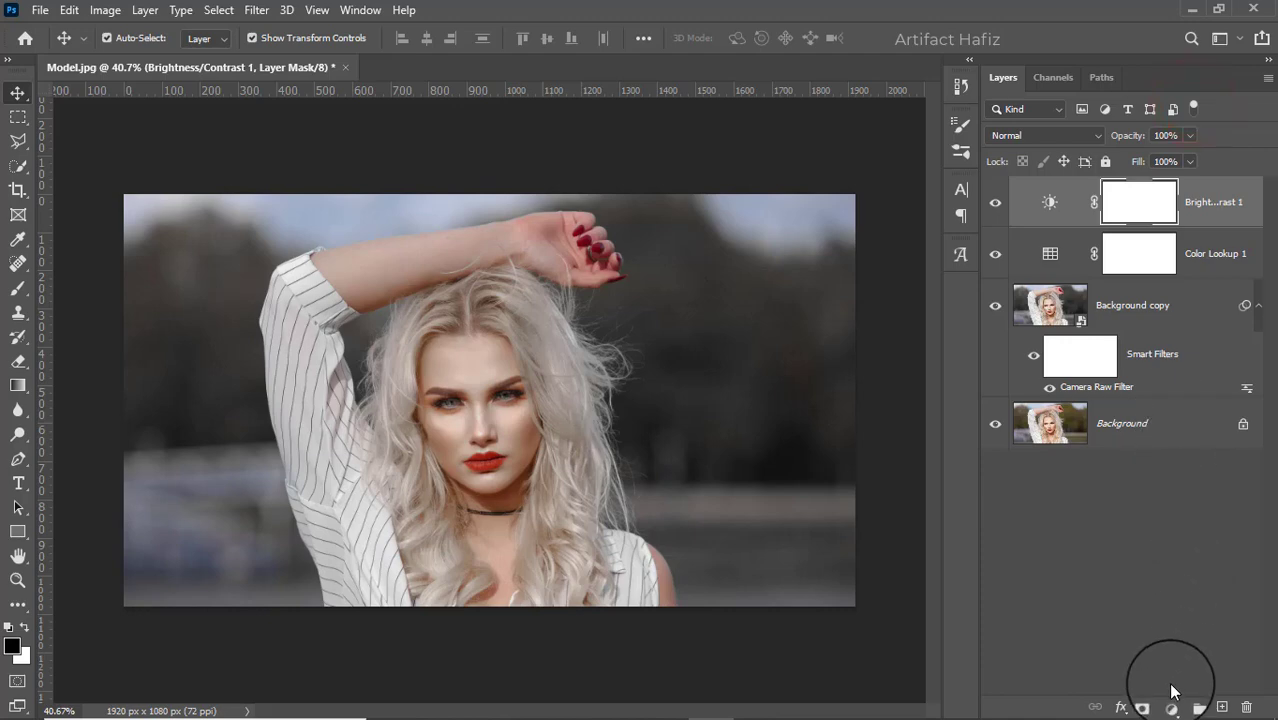
- Add a Curves adjustment layer, anchoring the shadows with a lower-quarter point and slightly raising an upper-quarter point to brighten the highlights
{"action": "left_click", "coordinate": [1172, 705]}
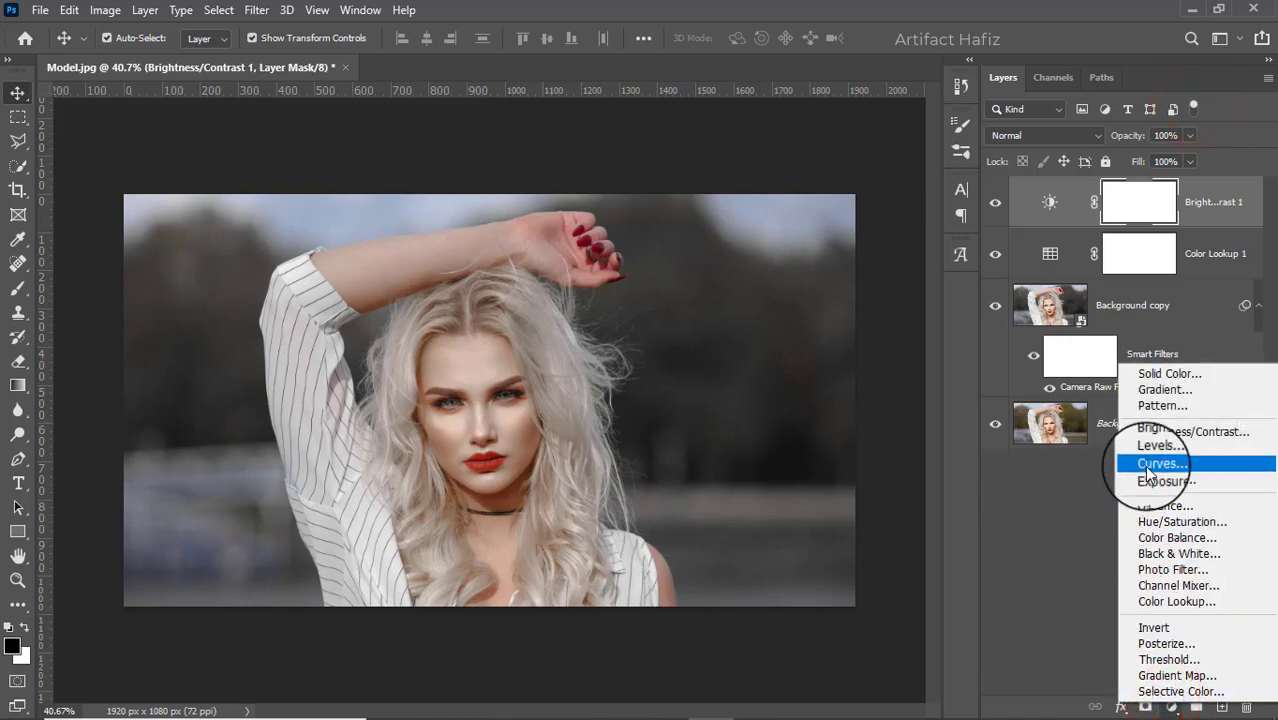
{"action": "left_click", "coordinate": [1146, 468]}
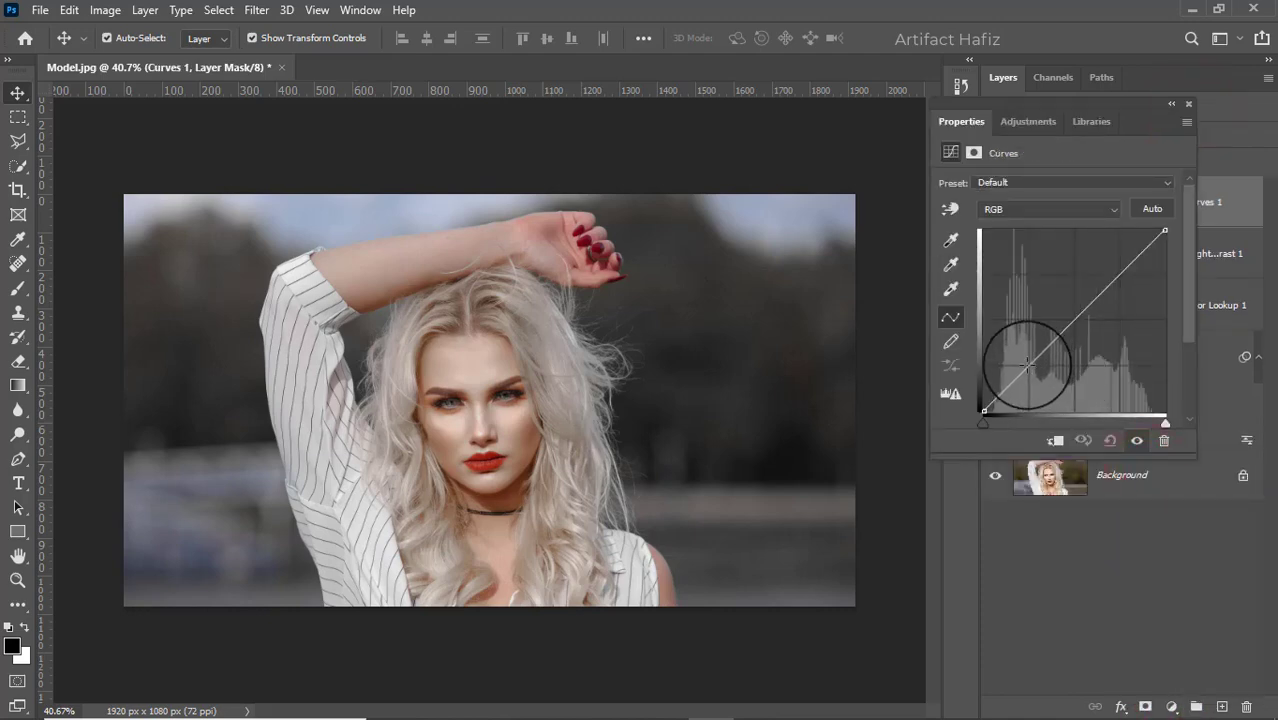
{"action": "left_click", "coordinate": [1028, 365]}
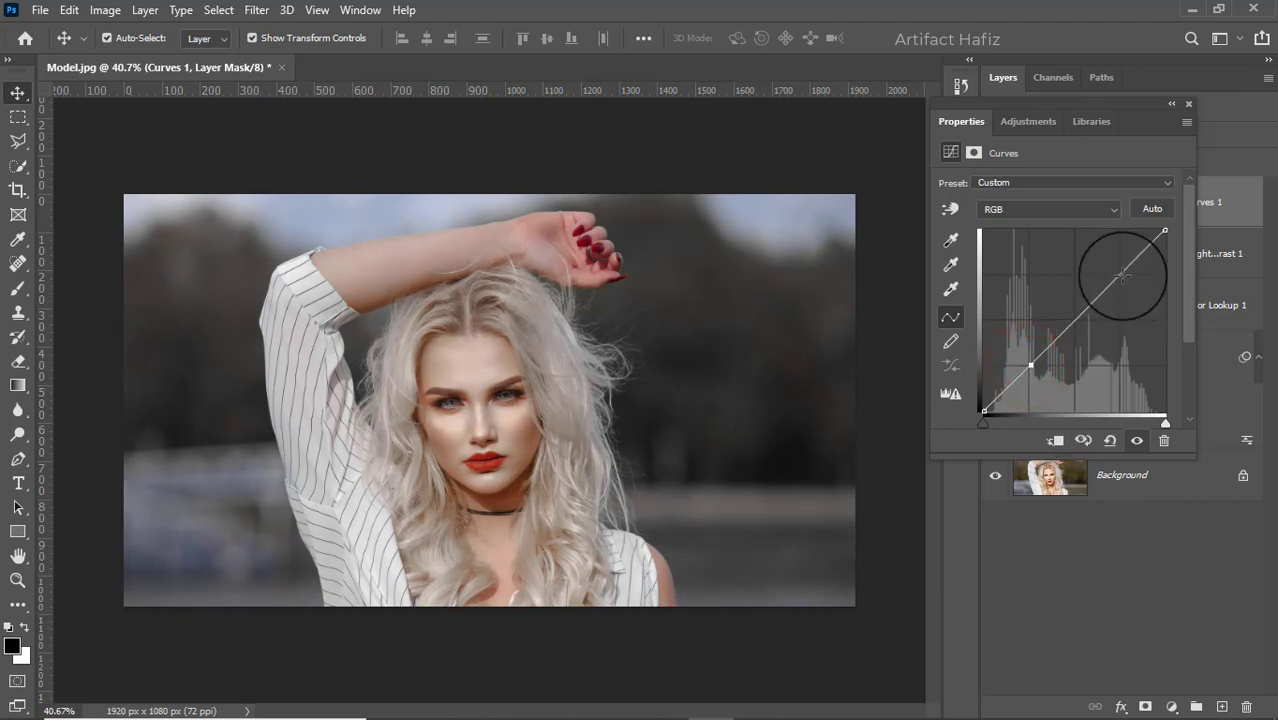
{"action": "left_click_drag", "start_coordinate": [1123, 272], "coordinate": [1120, 262]}
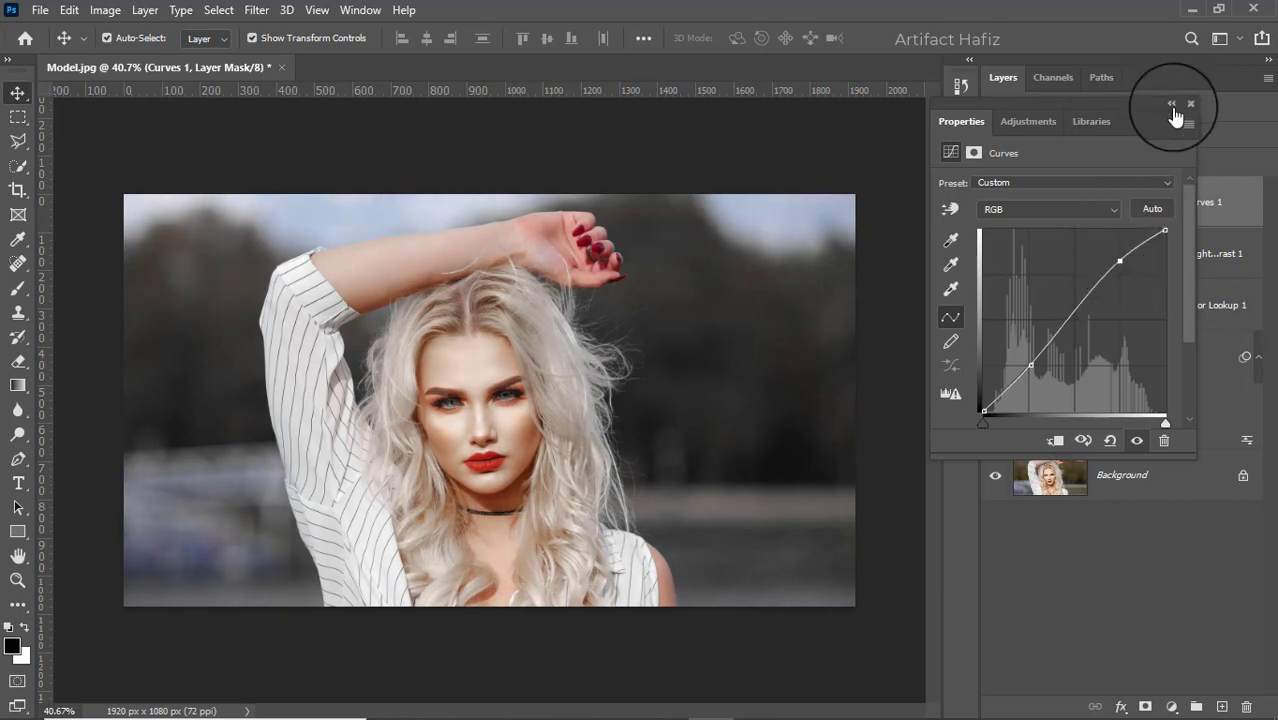
{"action": "left_click", "coordinate": [1188, 105]}
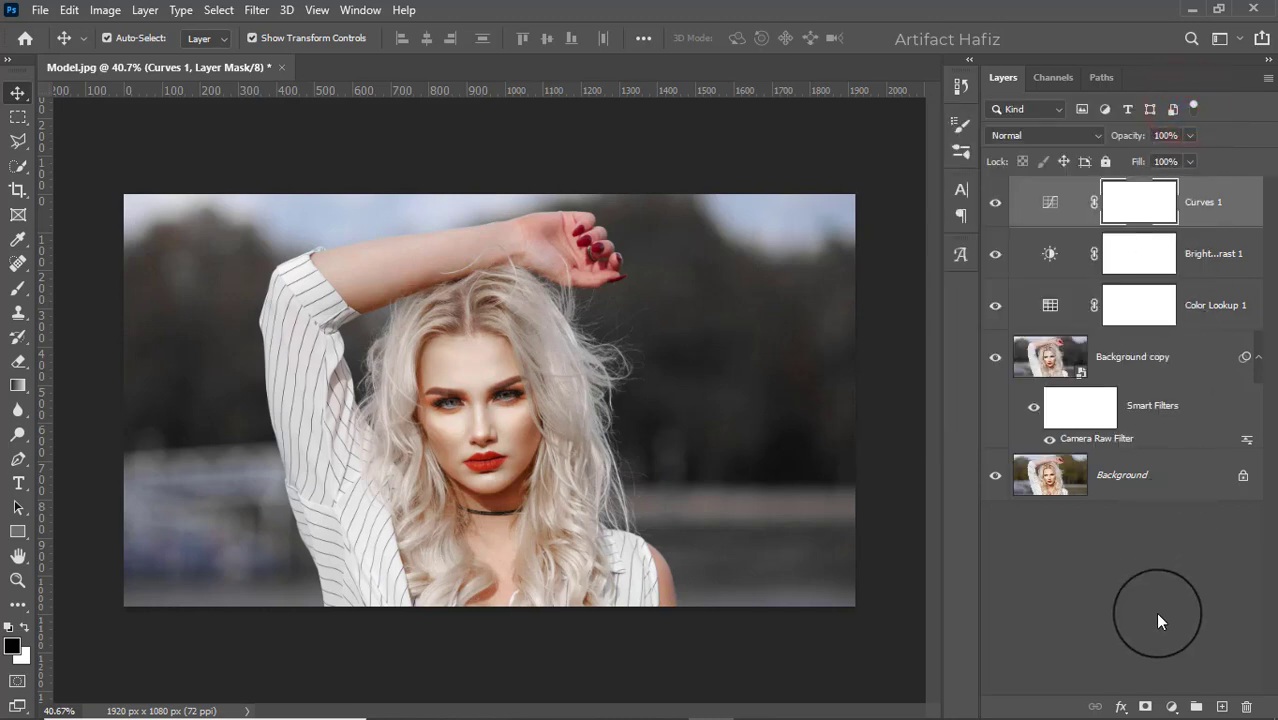
- Add a second Curves adjustment layer and strongly raise the middle of its RGB curve to brighten the whole photo
{"action": "left_click", "coordinate": [1174, 707]}
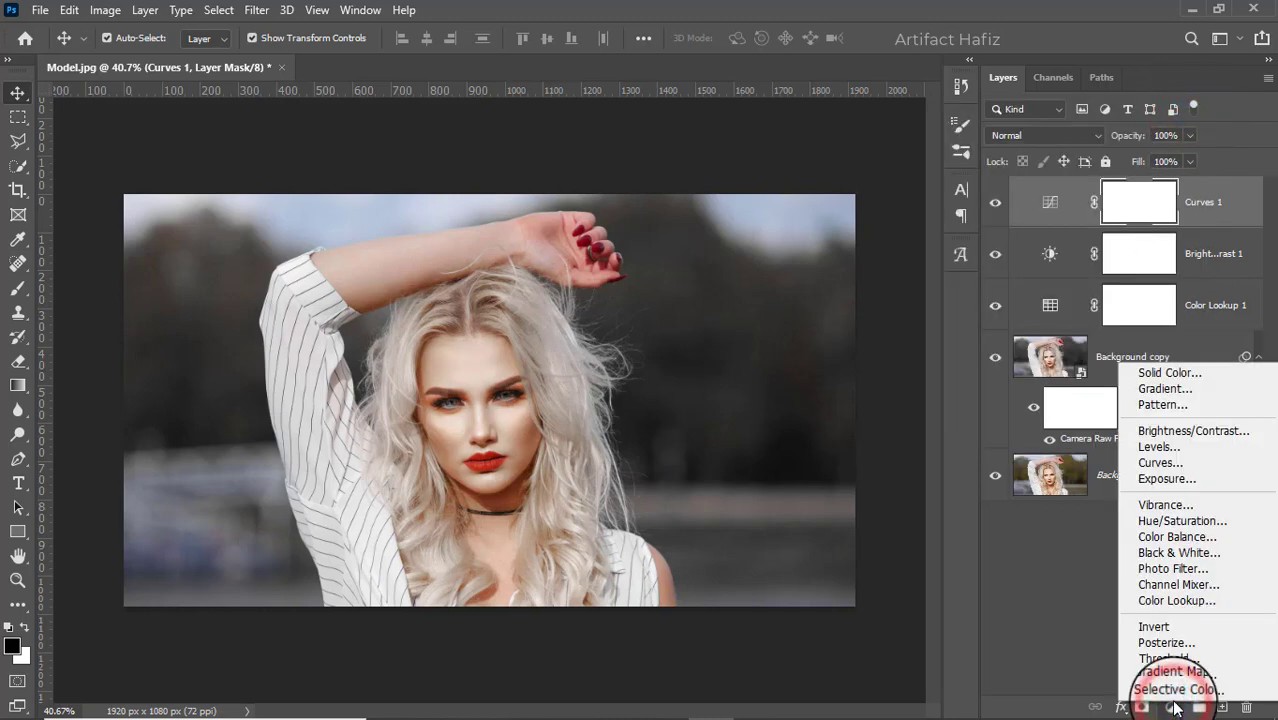
{"action": "left_click", "coordinate": [1163, 462]}
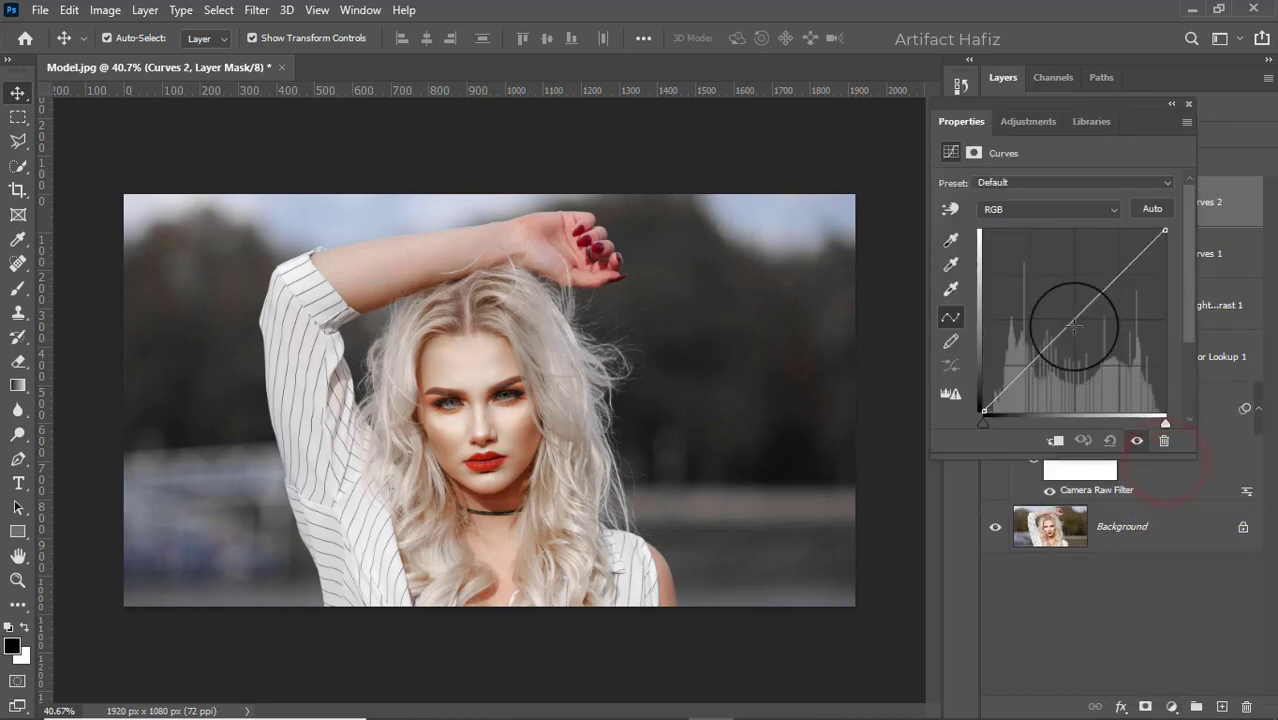
{"action": "left_click_drag", "start_coordinate": [1070, 306], "coordinate": [1064, 287]}
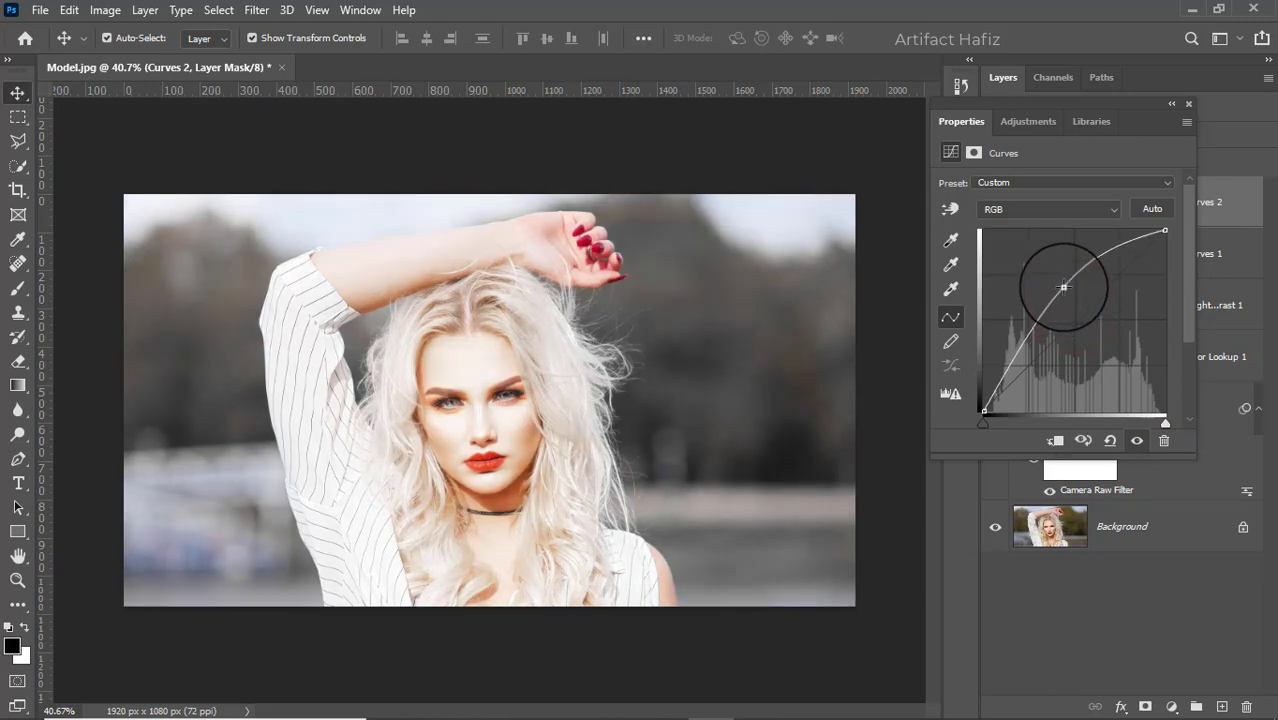
{"action": "left_click", "coordinate": [1186, 104]}
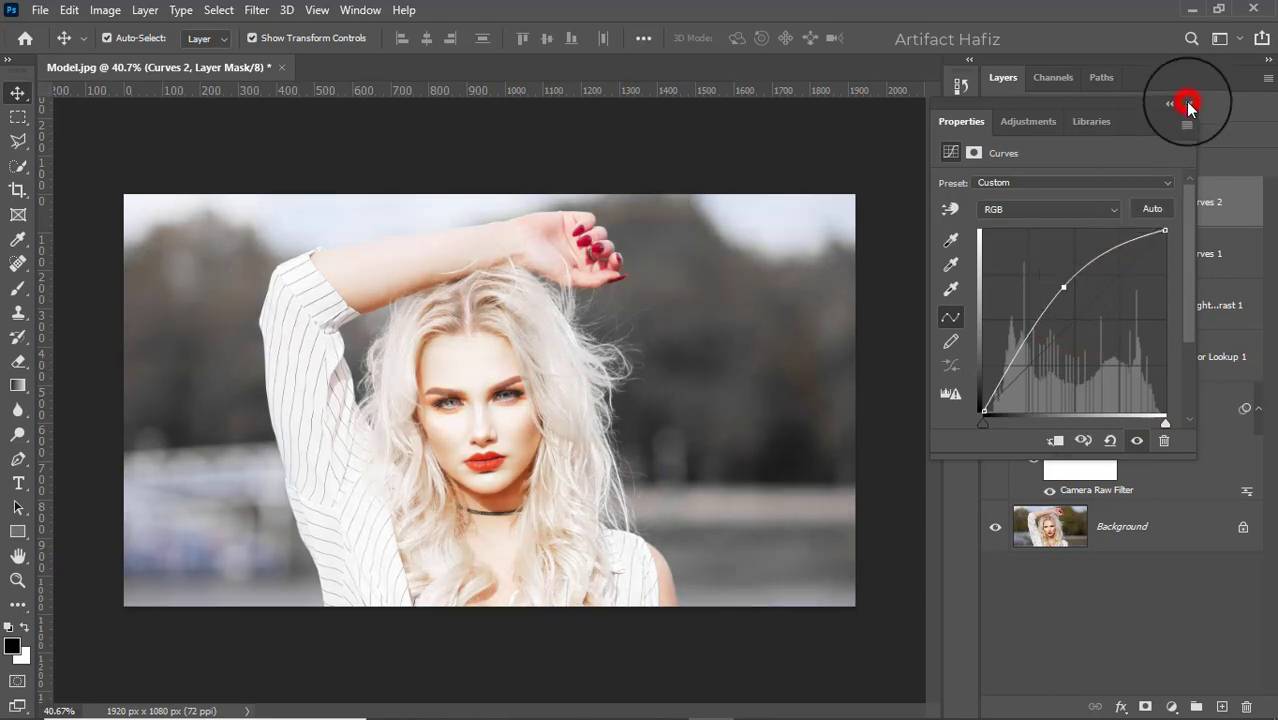
- Invert the layer mask of the second Curves layer to black so its brightening is hidden
{"action": "left_click", "coordinate": [1143, 197]}
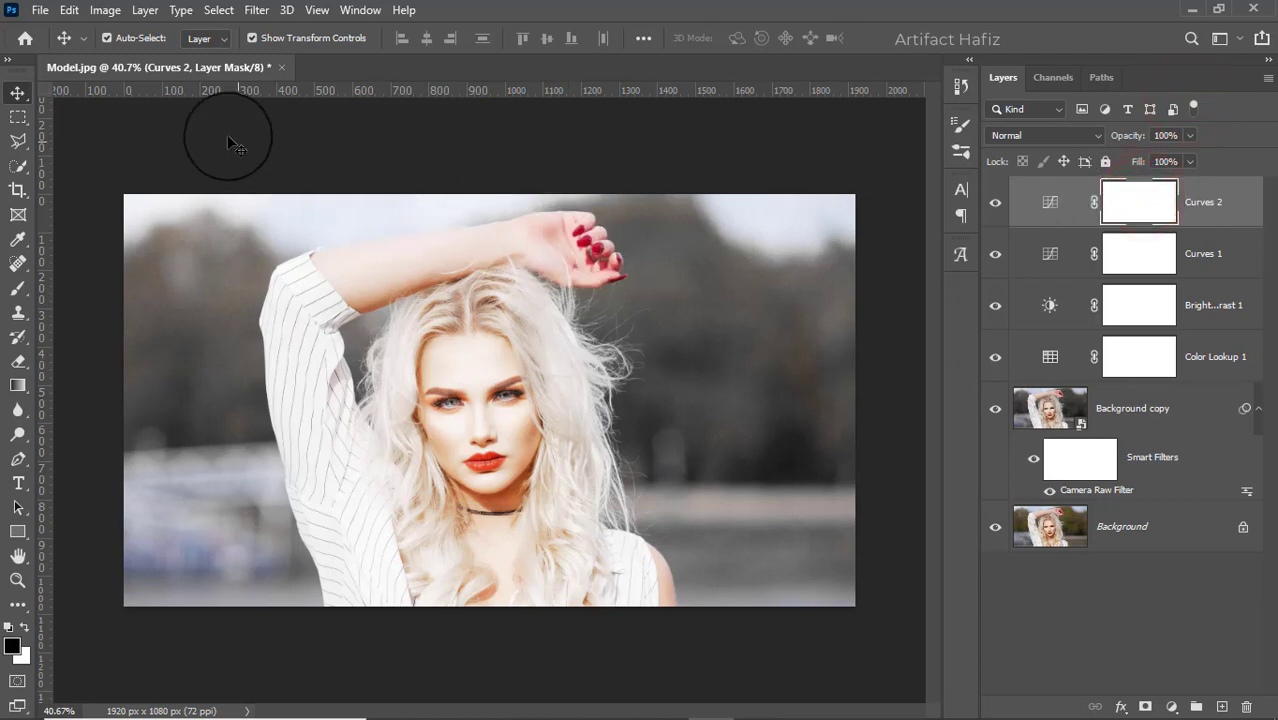
{"action": "left_click", "coordinate": [106, 10]}
{"action": "mouse_move", "coordinate": [140, 58]}
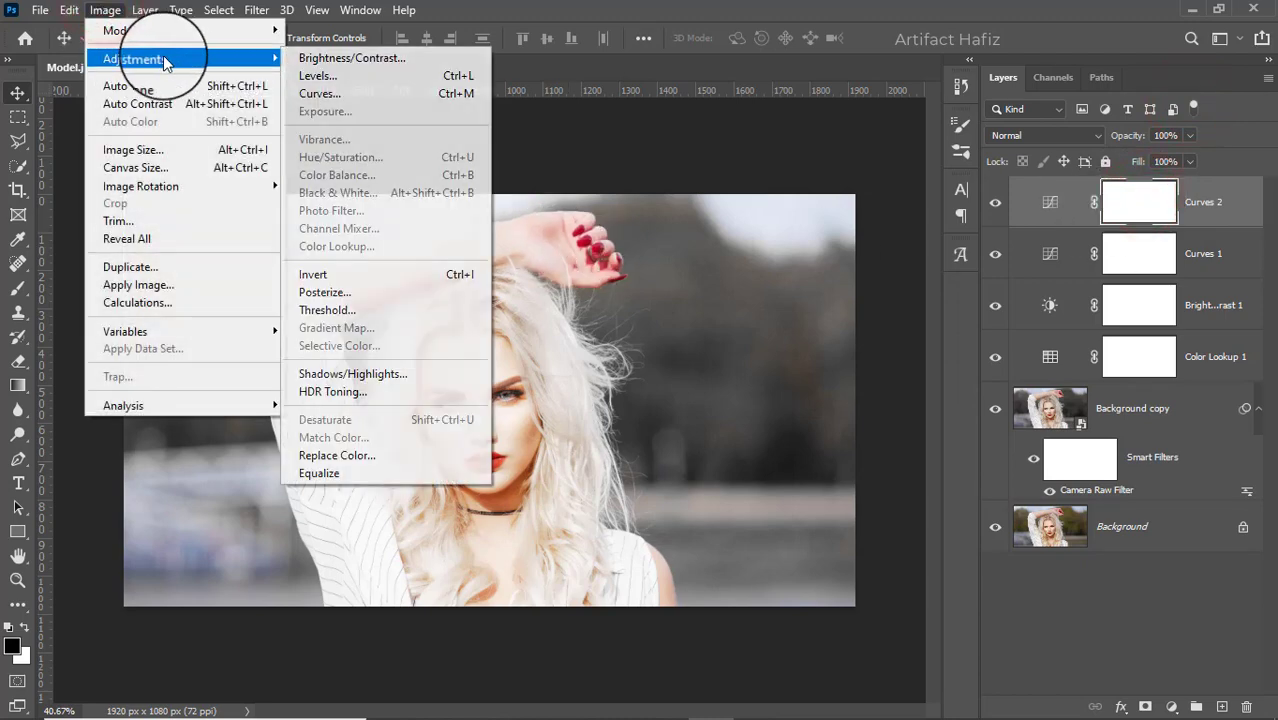
{"action": "left_click", "coordinate": [325, 275]}
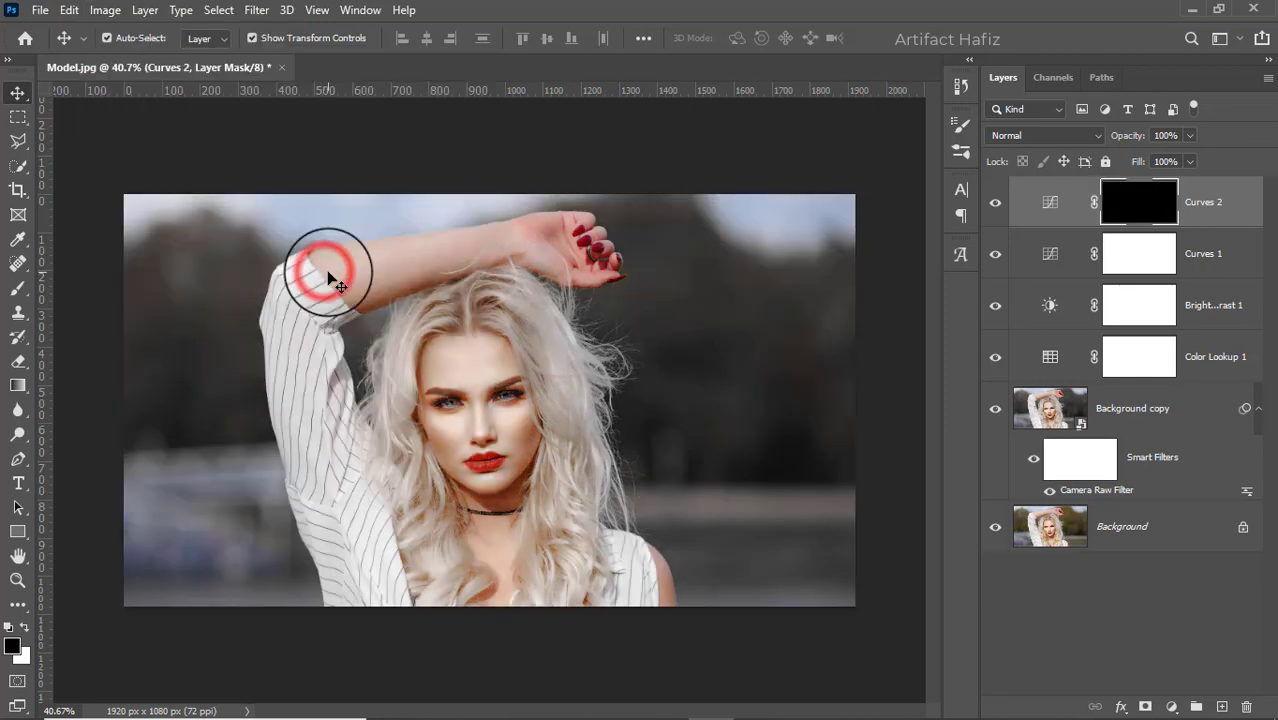
- Set up a Soft Round brush at 100% opacity and 100% flow with white as the foreground colour
{"action": "left_click", "coordinate": [18, 292]}
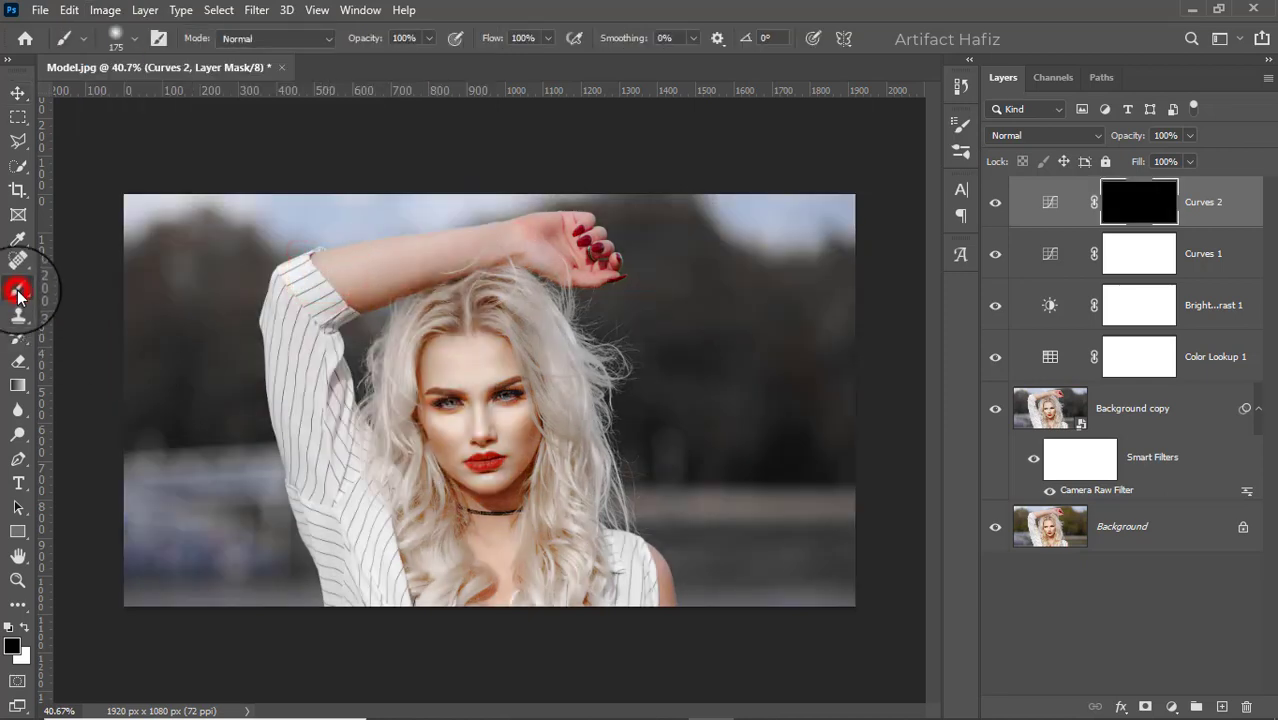
{"action": "left_click", "coordinate": [120, 38]}
{"action": "left_click", "coordinate": [130, 283]}
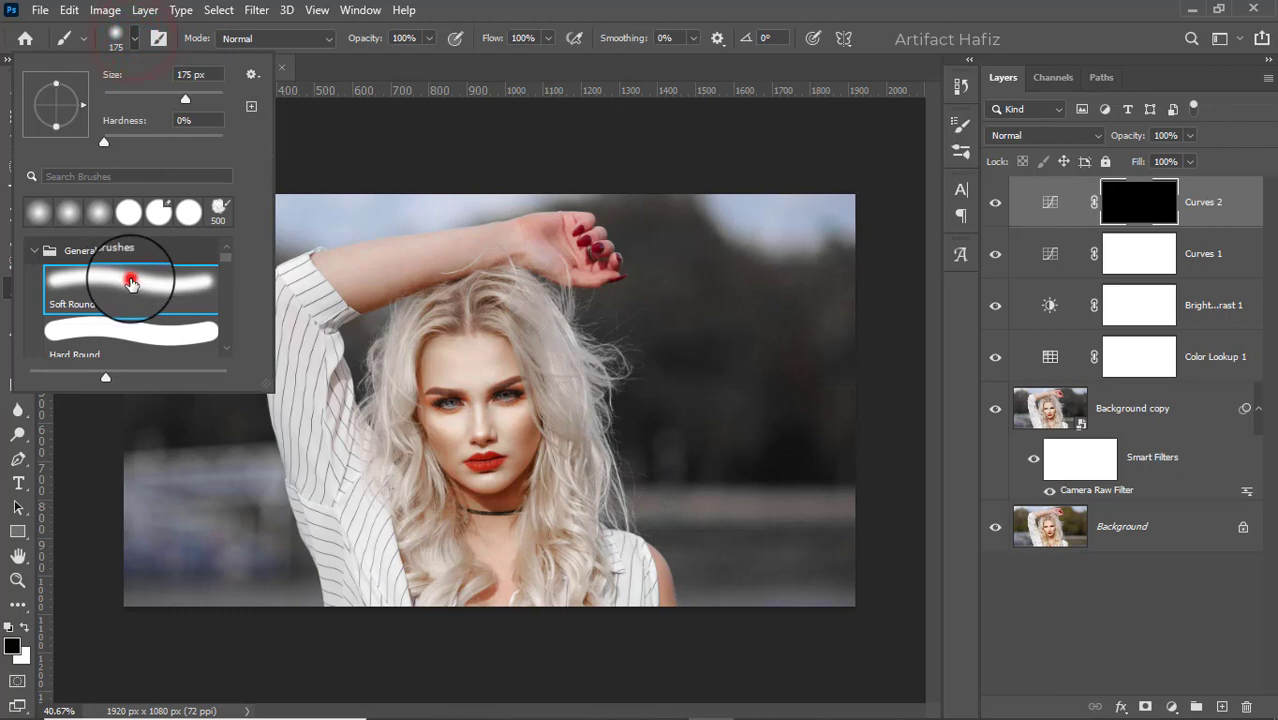
{"action": "left_click", "coordinate": [428, 39]}
{"action": "left_click", "coordinate": [431, 56]}
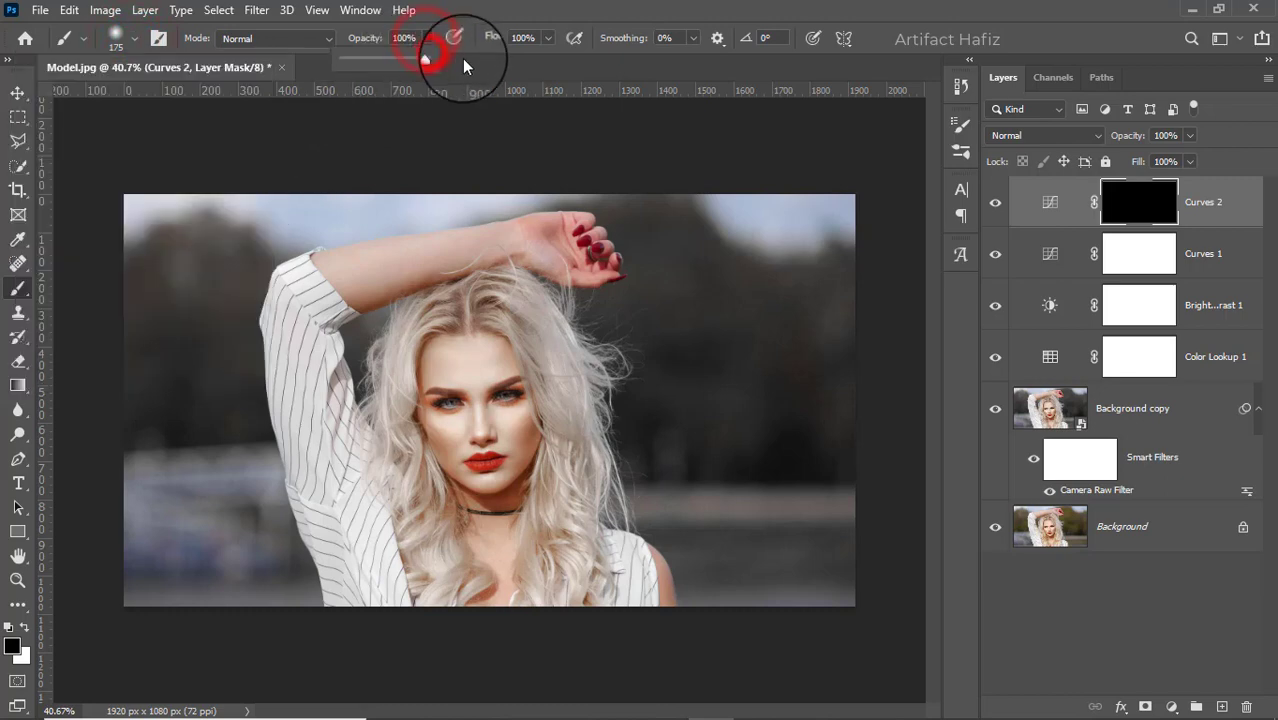
{"action": "left_click", "coordinate": [548, 38]}
{"action": "left_click", "coordinate": [548, 58]}
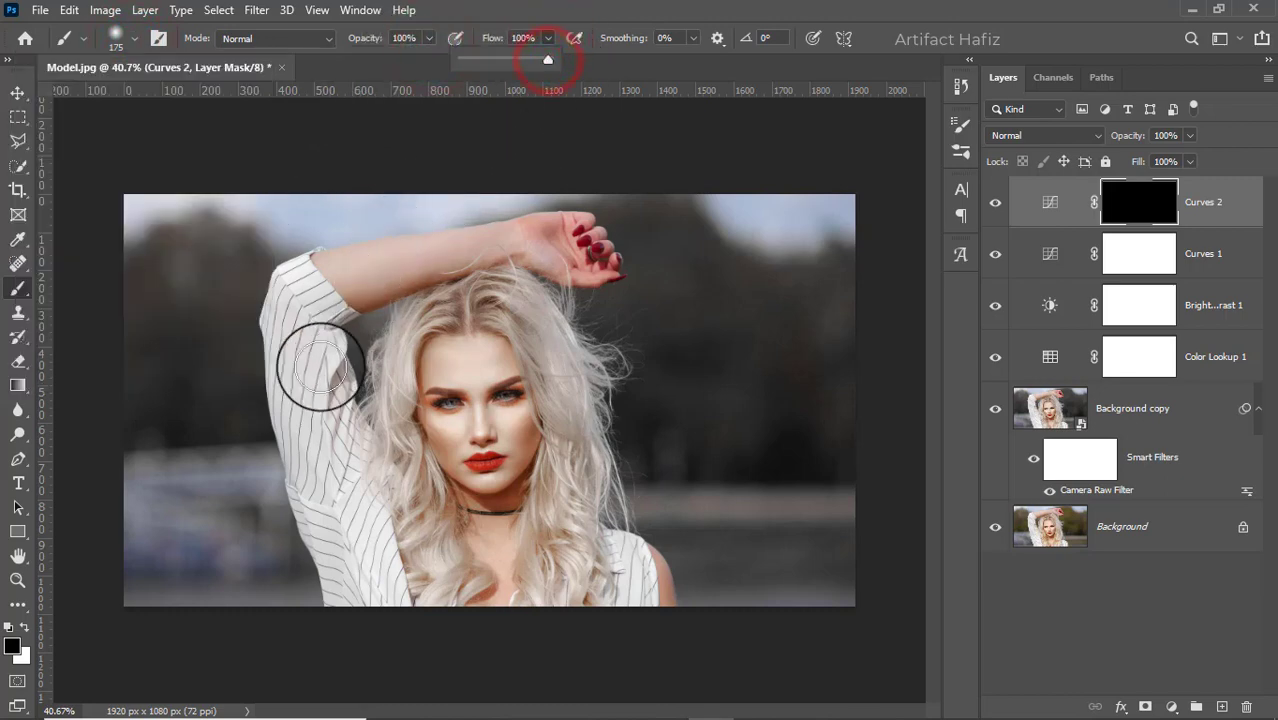
{"action": "left_click", "coordinate": [25, 625]}
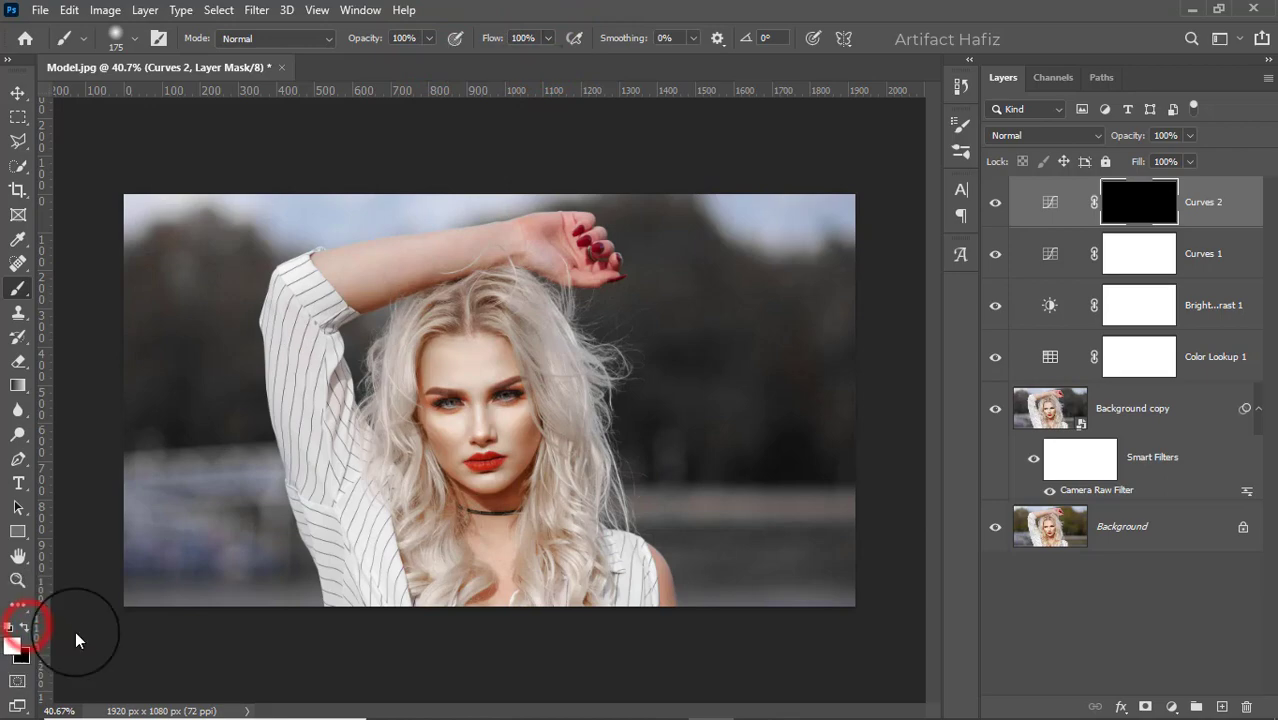
- Reduce the brush size to 35 and paint white over both eyes on the Curves 2 mask to brighten them
{"action": "scroll", "coordinate": [528, 404], "scroll_direction": "up", "scroll_amount": 5}
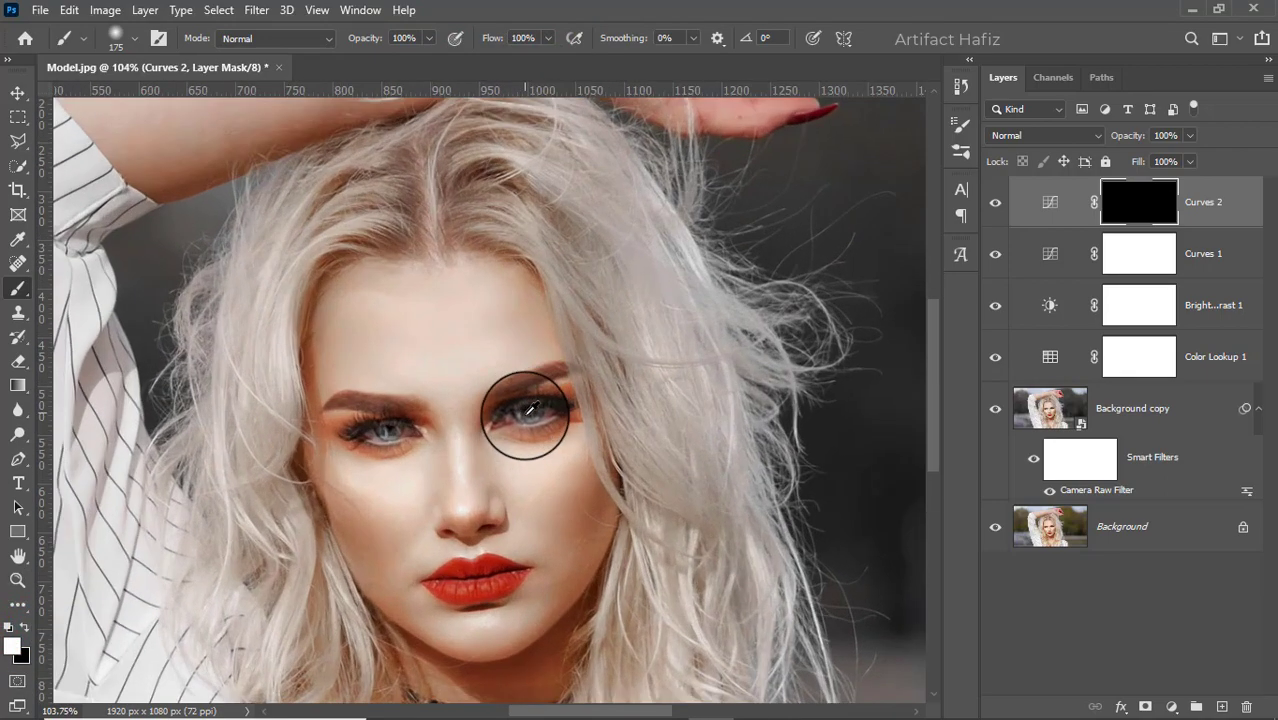
{"action": "scroll", "coordinate": [531, 408], "scroll_direction": "up", "scroll_amount": 4}
{"action": "key", "text": "["}
{"action": "key", "text": "["}
{"action": "key", "text": "["}
{"action": "key", "text": "["}
{"action": "key", "text": "["}
{"action": "key", "text": "["}
{"action": "key", "text": "["}
{"action": "key", "text": "["}
{"action": "key", "text": "["}
{"action": "key", "text": "["}
{"action": "key", "text": "["}
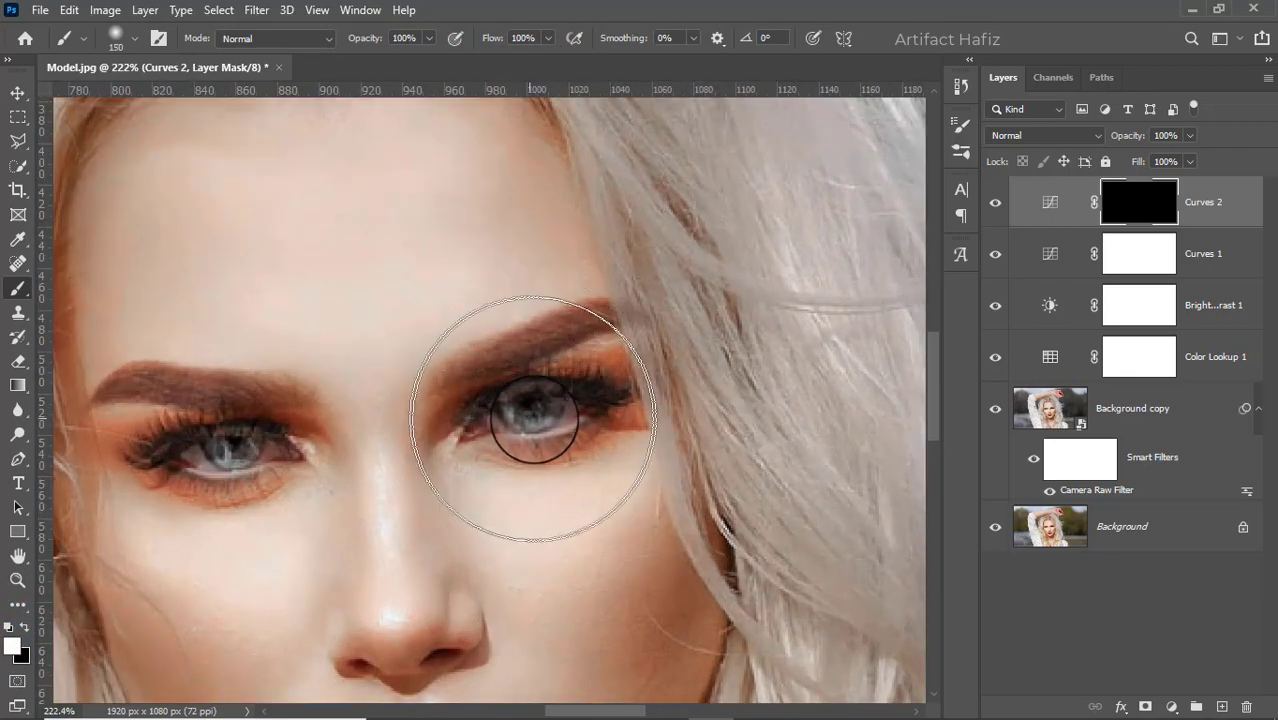
{"action": "mouse_move", "coordinate": [497, 419]}
{"action": "left_mouse_down"}
{"action": "mouse_move", "coordinate": [593, 389]}
{"action": "mouse_move", "coordinate": [508, 423]}
{"action": "left_mouse_up"}
{"action": "left_click_drag", "start_coordinate": [183, 451], "coordinate": [251, 442]}
{"action": "mouse_move", "coordinate": [152, 450]}
{"action": "left_mouse_down"}
{"action": "mouse_move", "coordinate": [241, 433]}
{"action": "mouse_move", "coordinate": [285, 448]}
{"action": "left_mouse_up"}
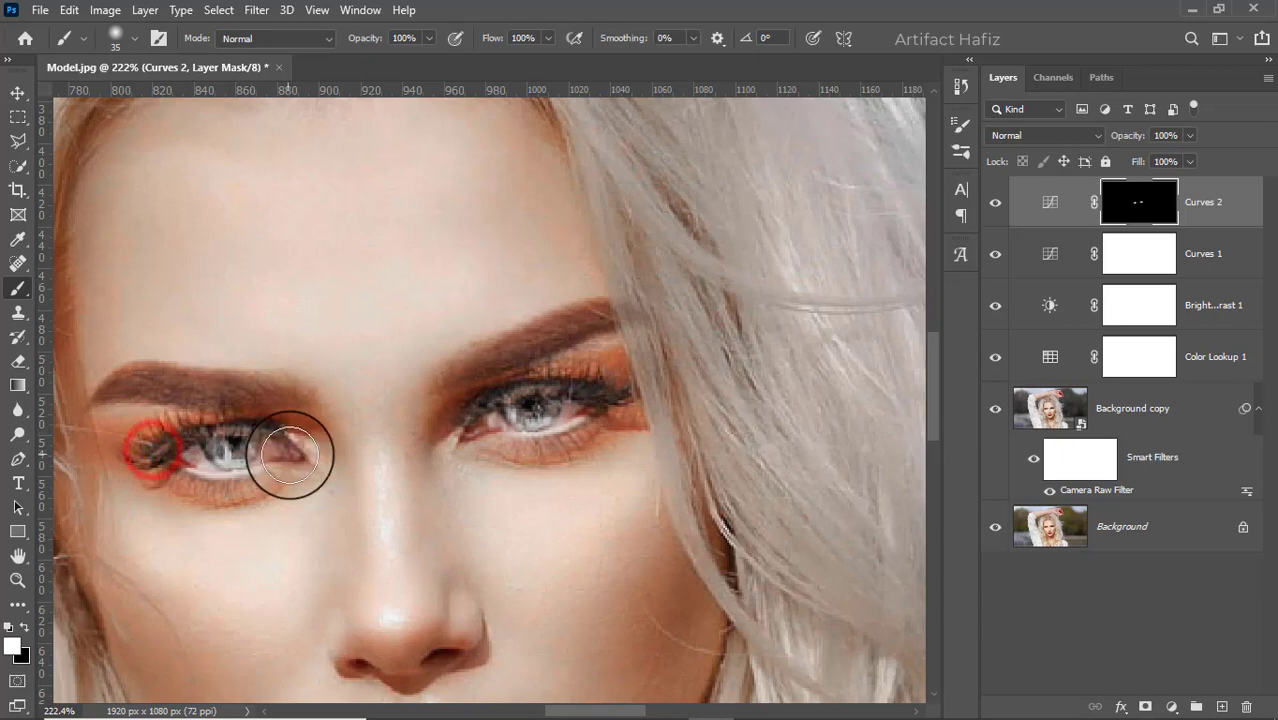
- Paint more white over the eye nearer the loose hair on the Curves 2 mask to complete its brightening
{"action": "mouse_move", "coordinate": [478, 407]}
{"action": "left_mouse_down"}
{"action": "mouse_move", "coordinate": [574, 385]}
{"action": "mouse_move", "coordinate": [656, 419]}
{"action": "mouse_move", "coordinate": [535, 398]}
{"action": "left_mouse_up"}
{"action": "scroll", "coordinate": [535, 398], "scroll_direction": "down", "scroll_amount": 10}
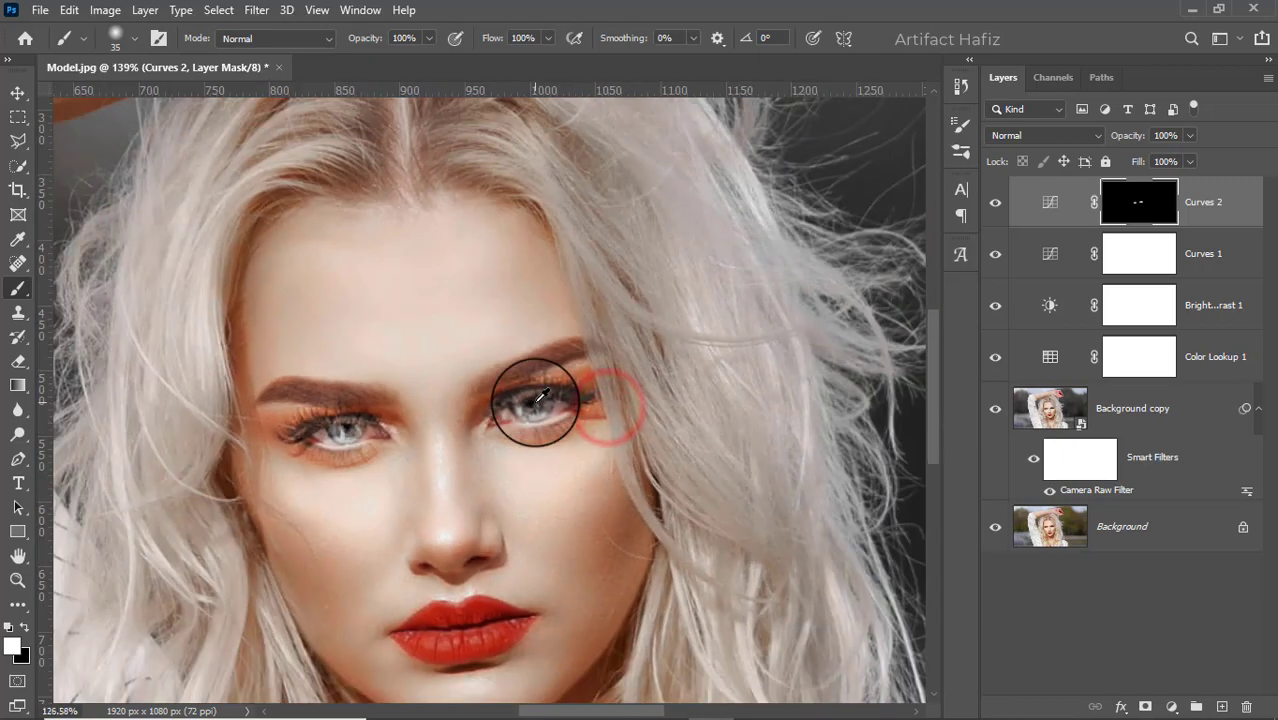
{"action": "scroll", "coordinate": [533, 428], "scroll_direction": "up", "scroll_amount": 2}
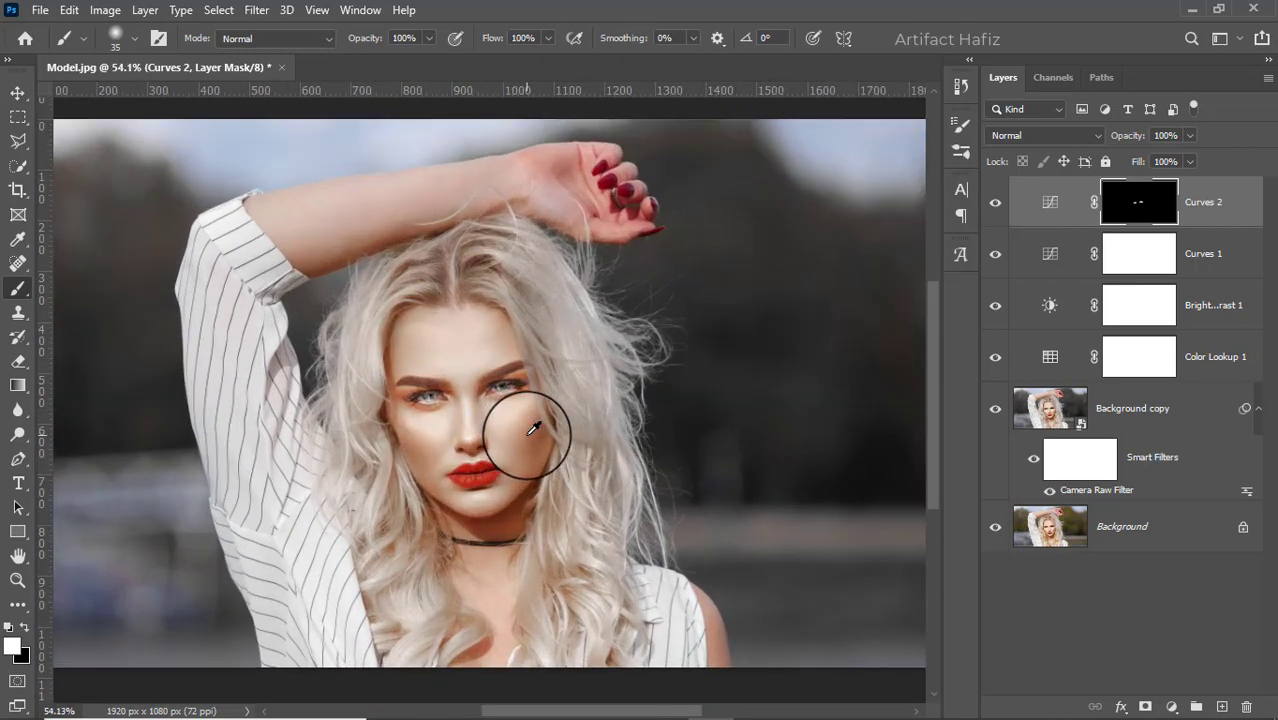
- Compare the eyes with the Curves 2 layer hidden and shown, and lower that layer's opacity to 52%
{"action": "left_click", "coordinate": [996, 204]}
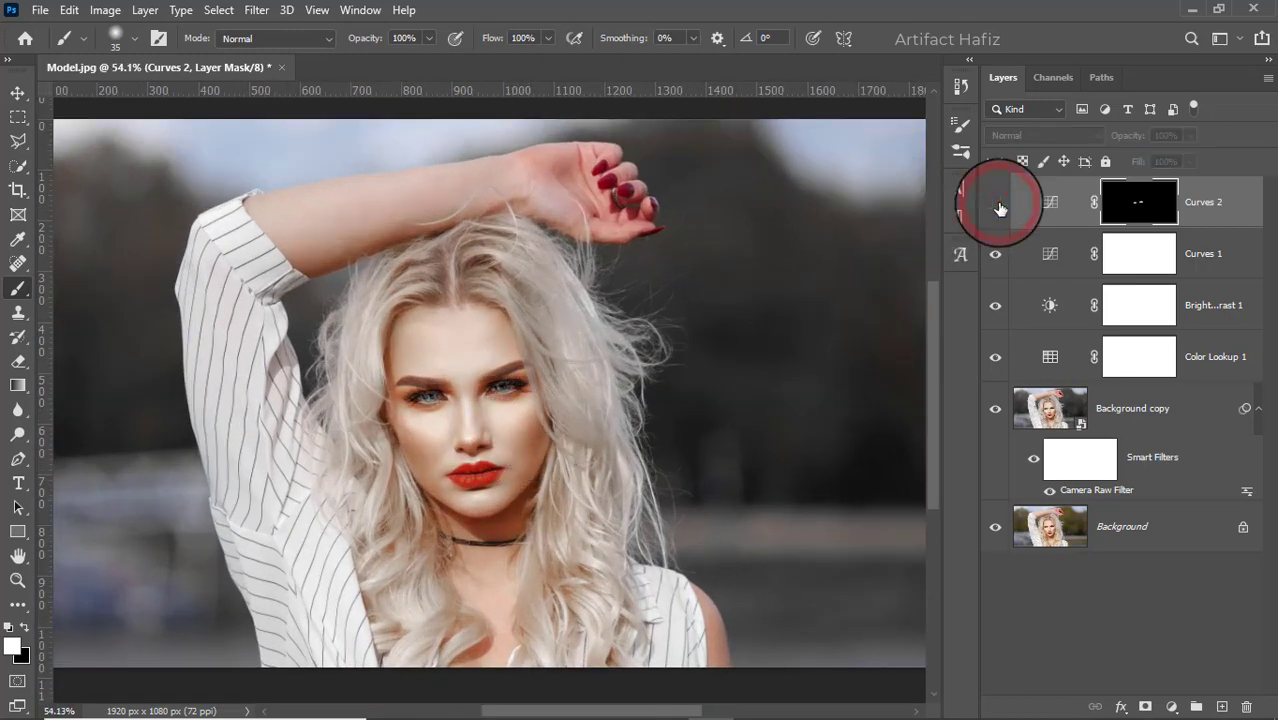
{"action": "left_click", "coordinate": [996, 204]}
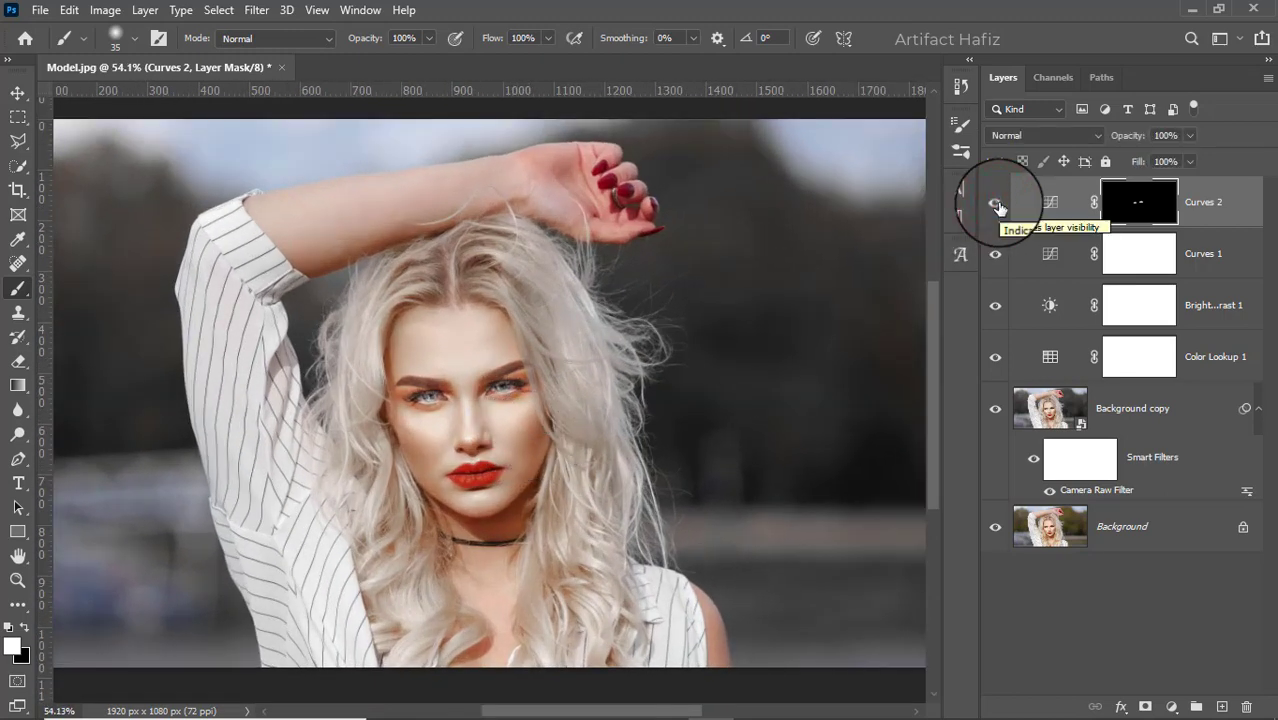
{"action": "left_click", "coordinate": [996, 204]}
{"action": "left_click", "coordinate": [996, 204]}
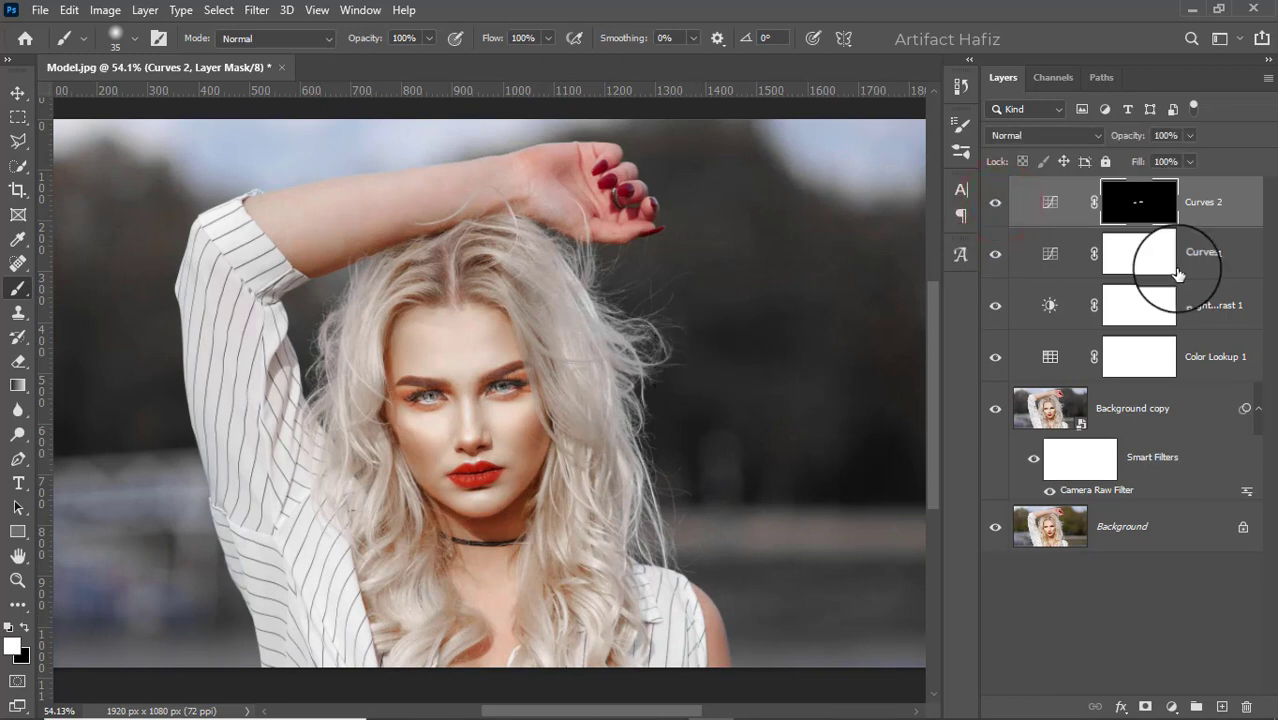
{"action": "left_click_drag", "start_coordinate": [1186, 157], "coordinate": [1149, 158]}
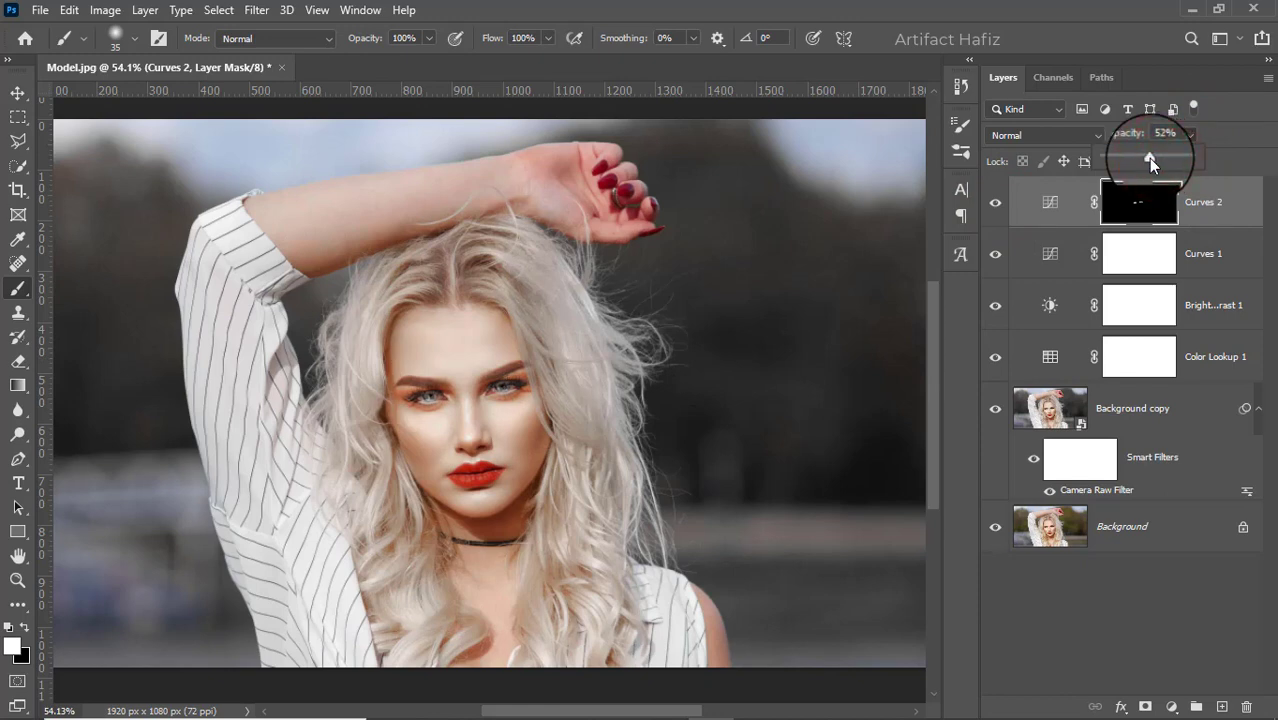
{"action": "left_click", "coordinate": [1195, 192]}
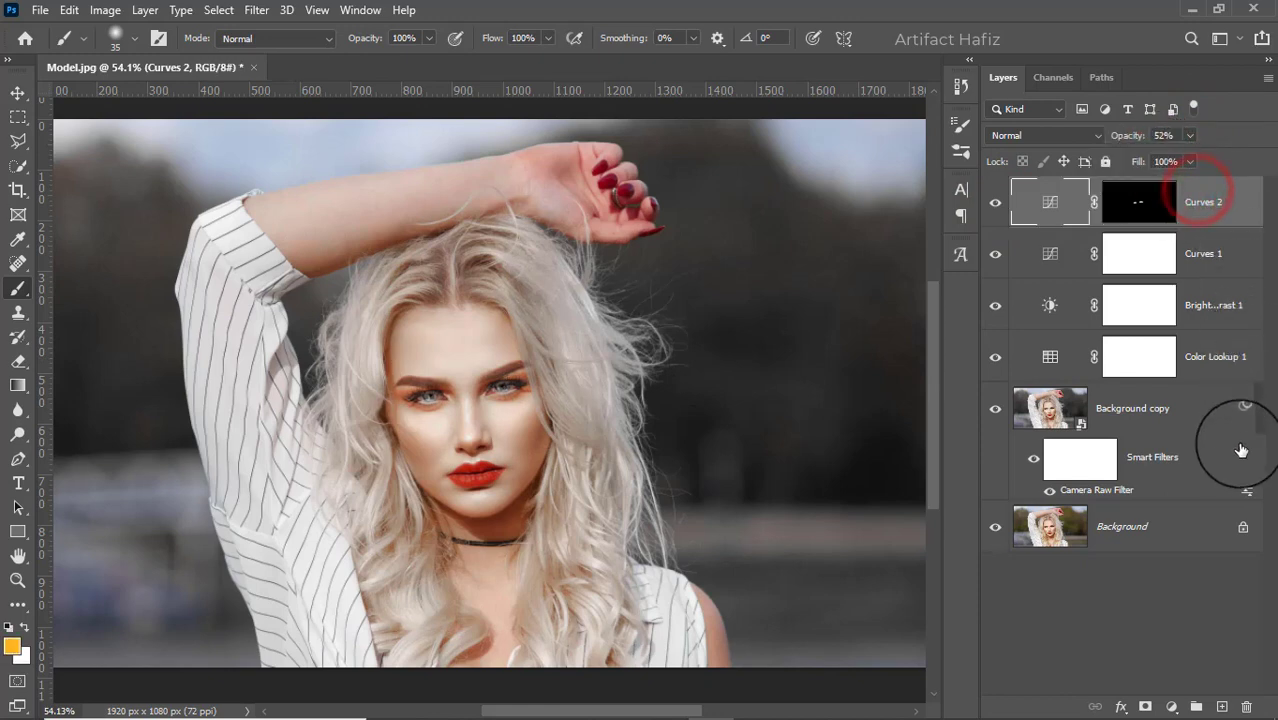
- Add a Levels adjustment layer above Curves 2 with RGB input levels of 6 for black and 249 for white
{"action": "left_click", "coordinate": [1172, 707]}
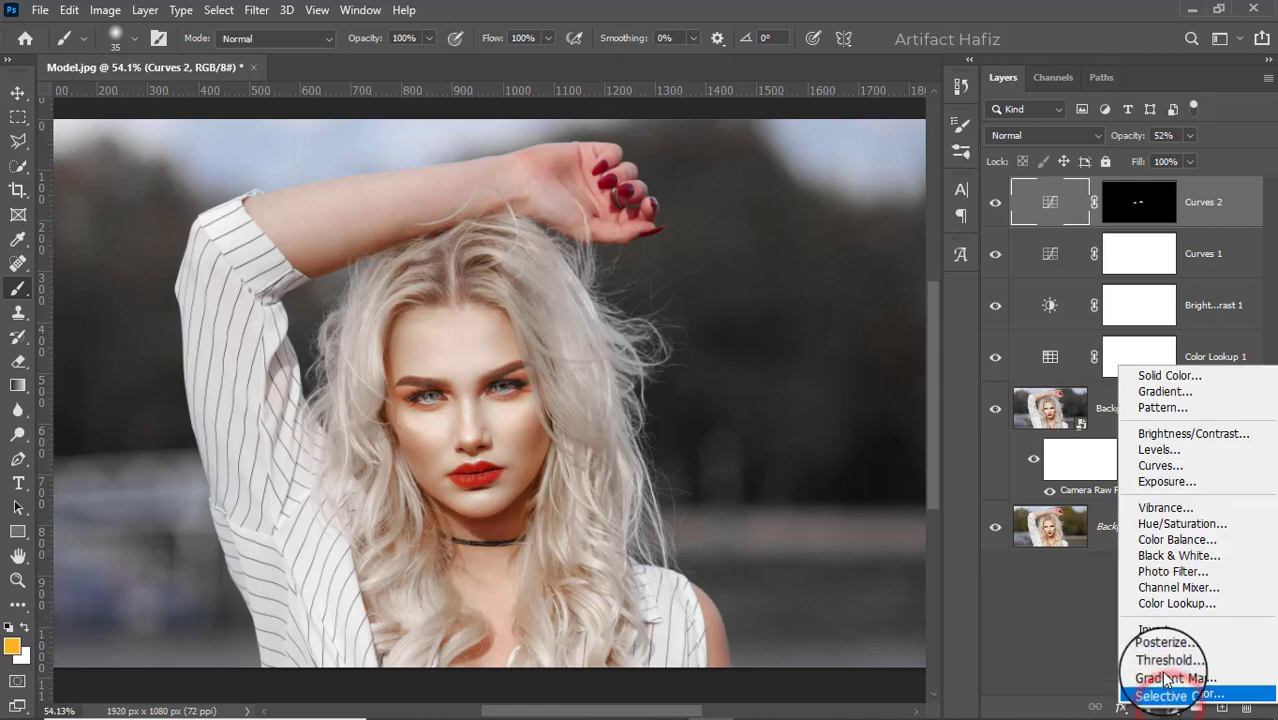
{"action": "left_click", "coordinate": [1144, 459]}
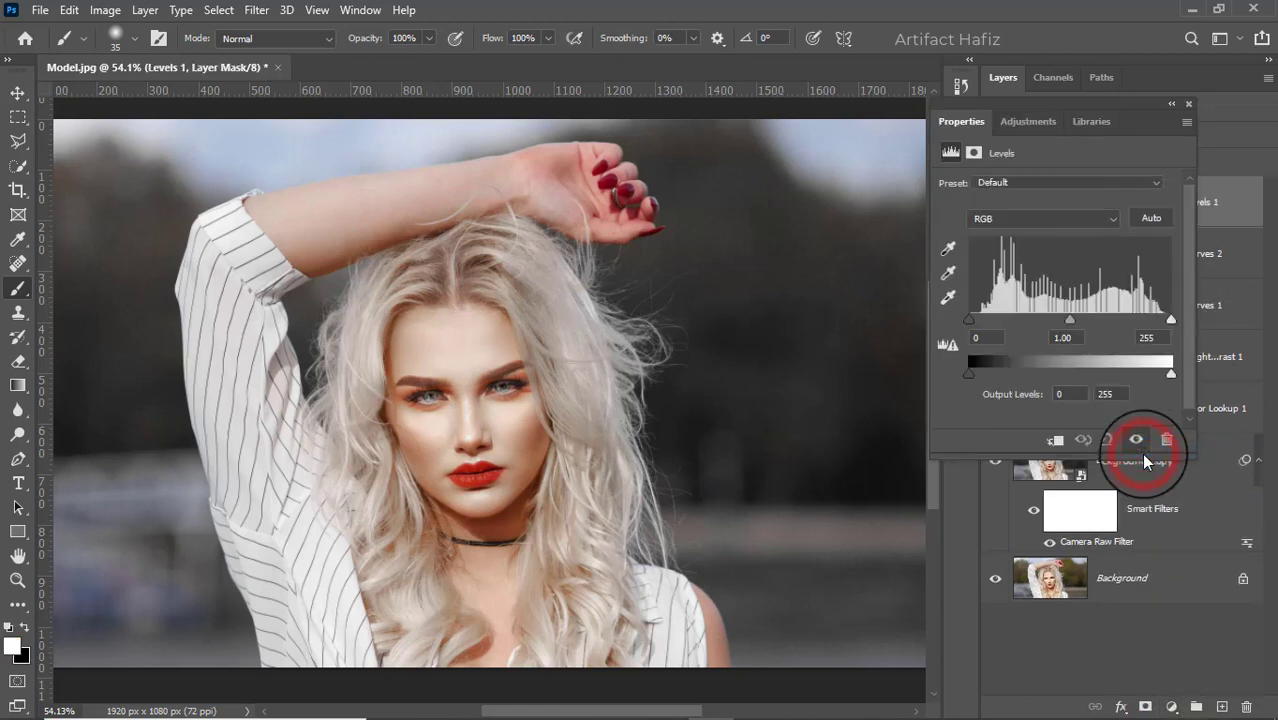
{"action": "left_click_drag", "start_coordinate": [1172, 326], "coordinate": [1168, 324]}
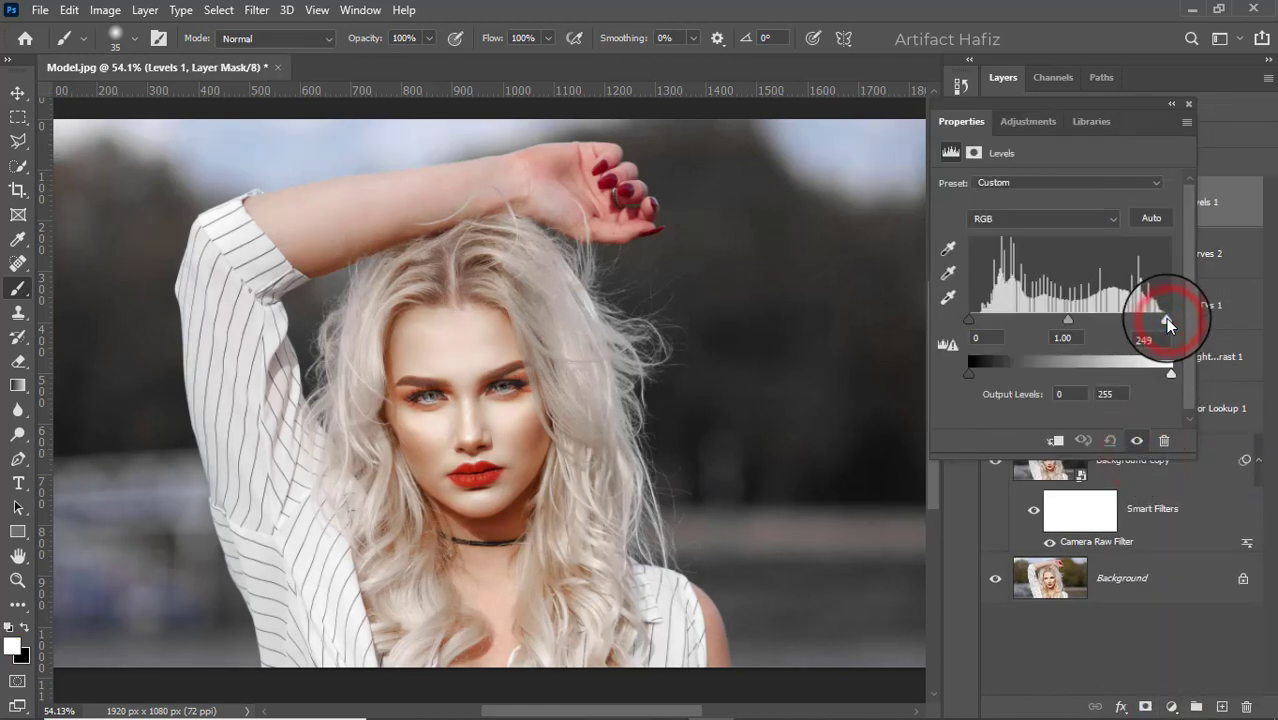
{"action": "left_click_drag", "start_coordinate": [968, 322], "coordinate": [974, 318]}
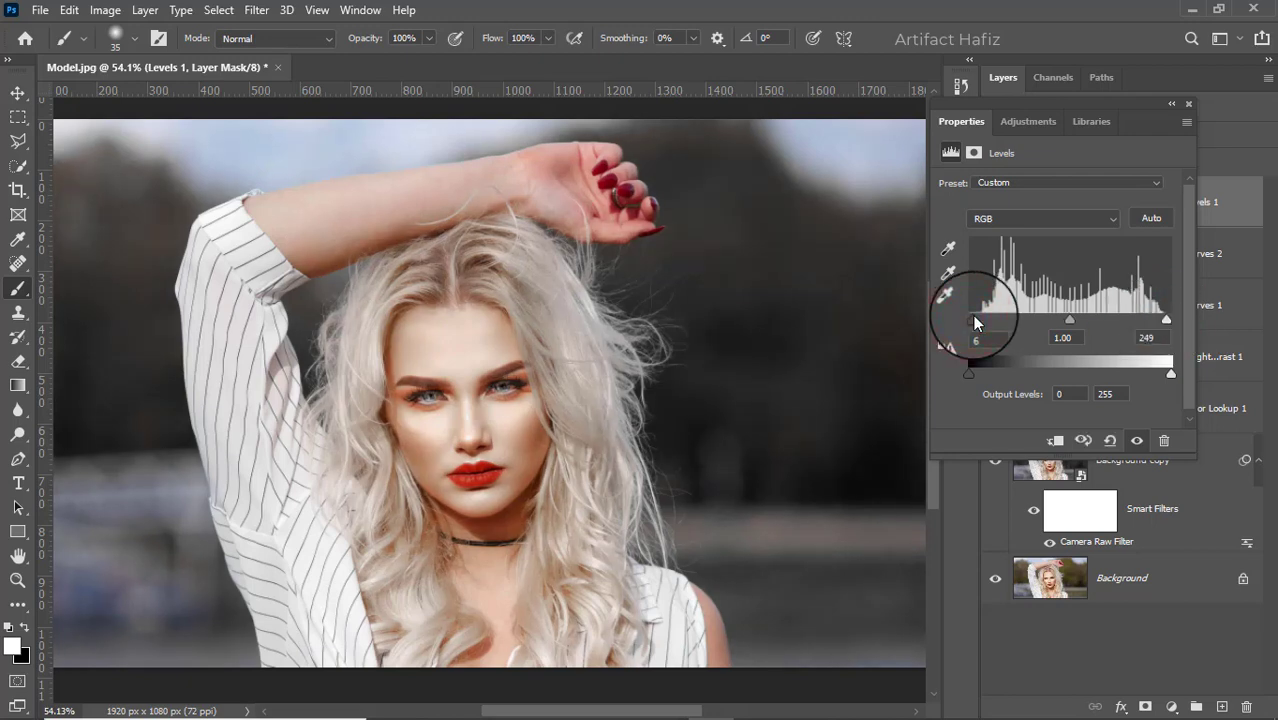
{"action": "left_click", "coordinate": [1189, 103]}
- Stamp all visible layers into a new layer above Levels 1 and convert it for smart filters
{"action": "left_click", "coordinate": [1218, 213]}
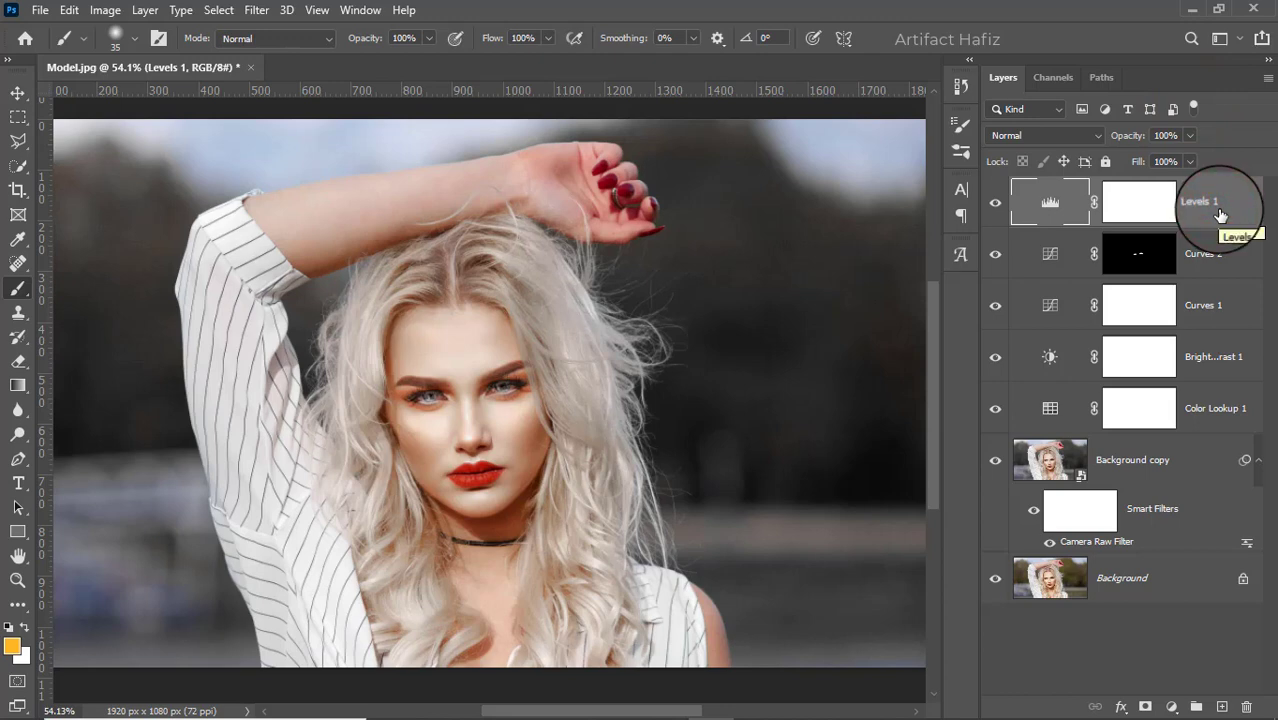
{"action": "key", "text": "ctrl+alt+shift+e"}
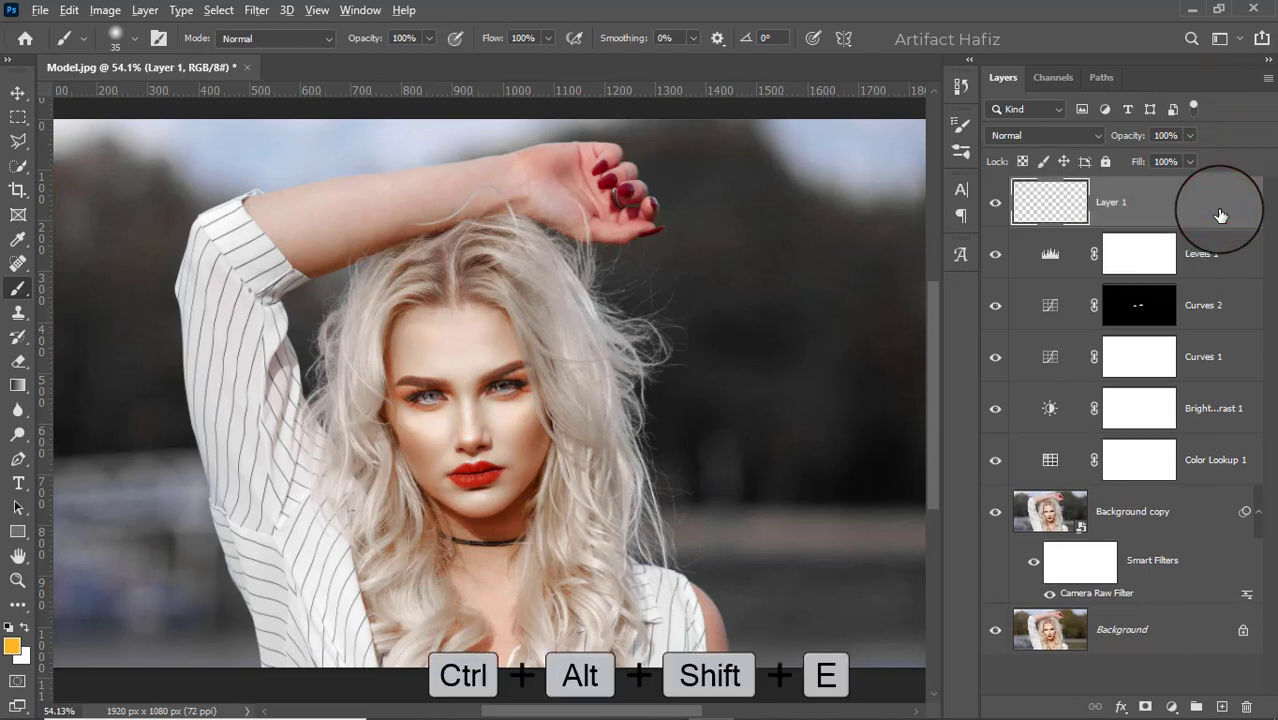
{"action": "left_click", "coordinate": [255, 10]}
{"action": "left_click", "coordinate": [263, 60]}
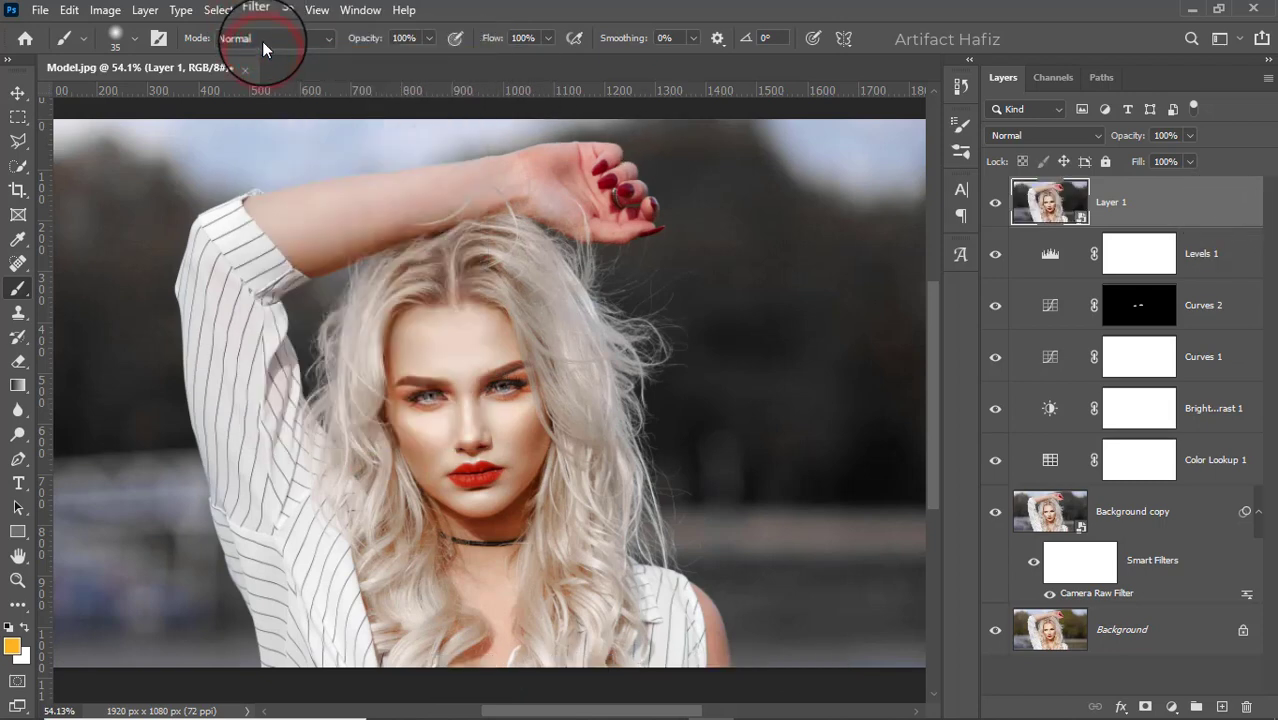
- Open the Camera Raw Filter on the stamped layer and set Highlights to -100 and Whites to +46
{"action": "left_click", "coordinate": [255, 10]}
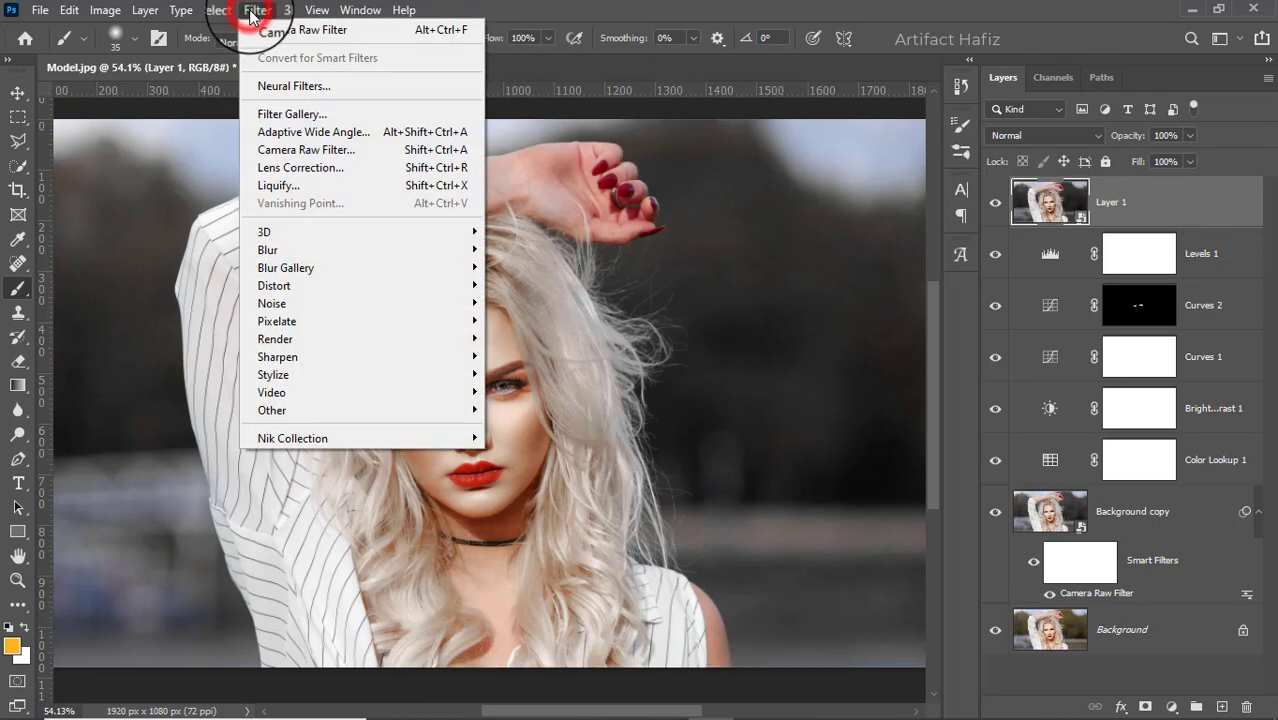
{"action": "left_click", "coordinate": [281, 150]}
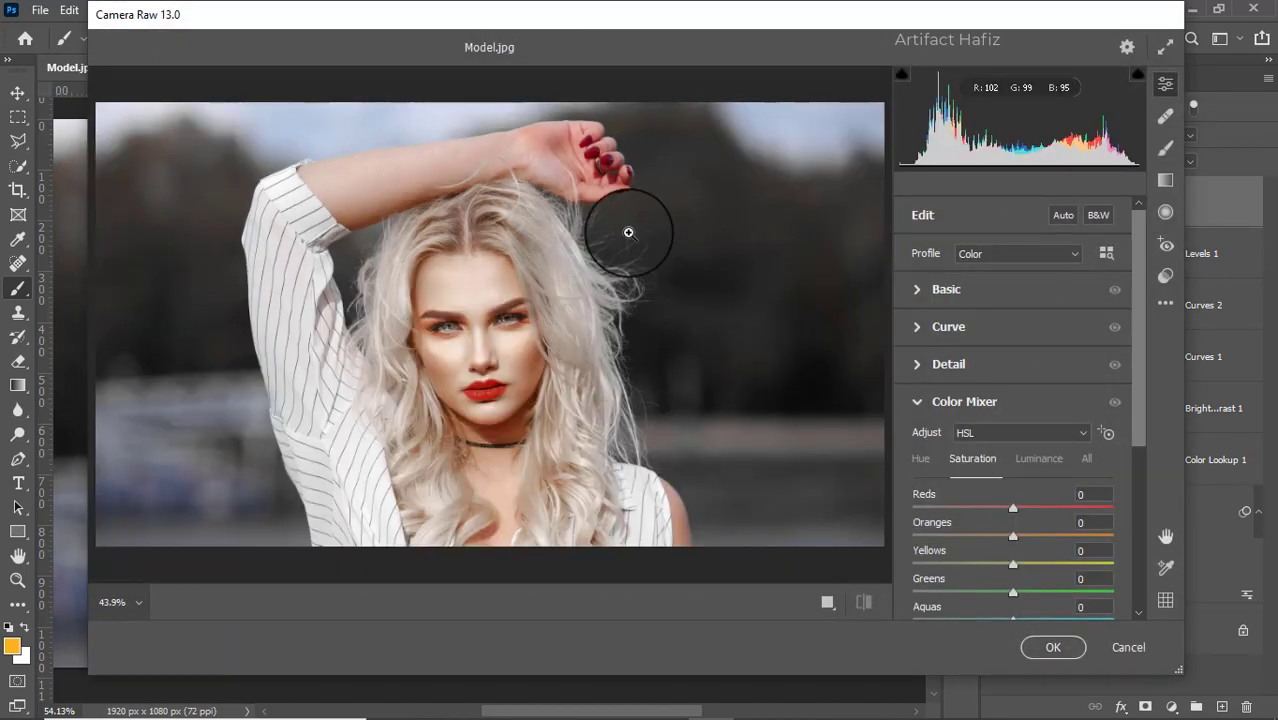
{"action": "left_click", "coordinate": [918, 292]}
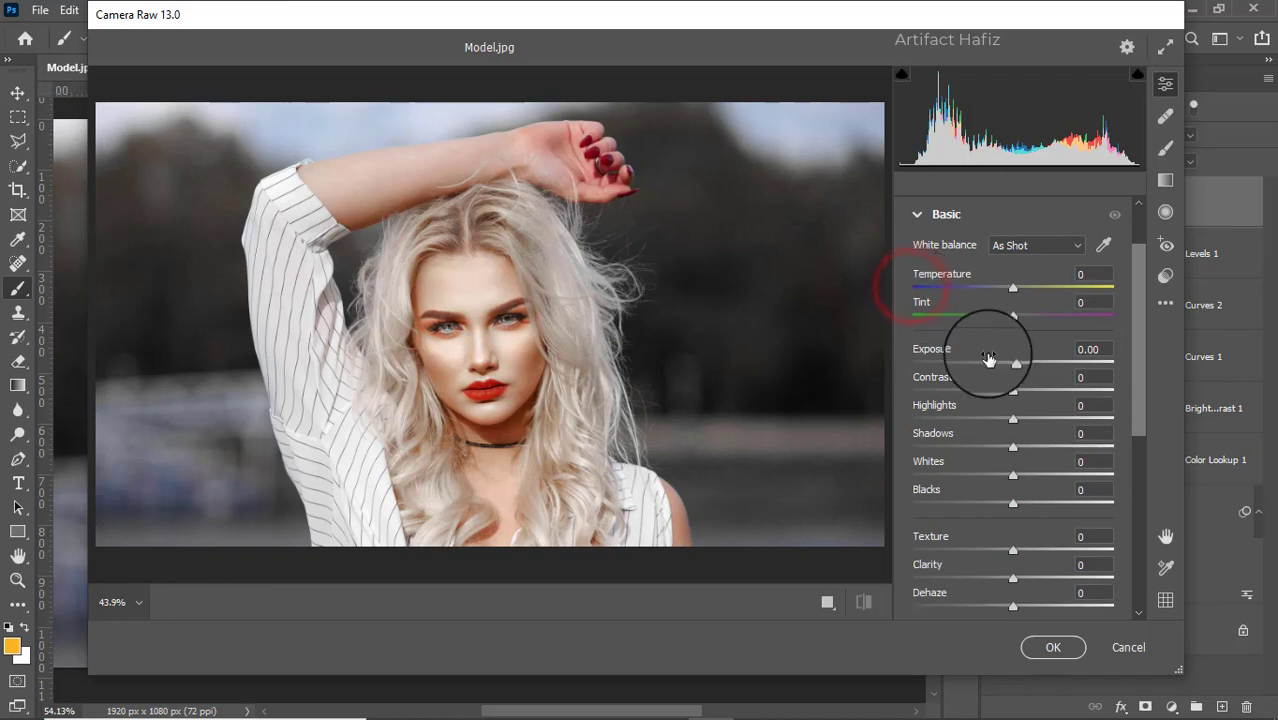
{"action": "left_click_drag", "start_coordinate": [1010, 421], "coordinate": [860, 423]}
{"action": "left_click_drag", "start_coordinate": [1012, 476], "coordinate": [1056, 471]}
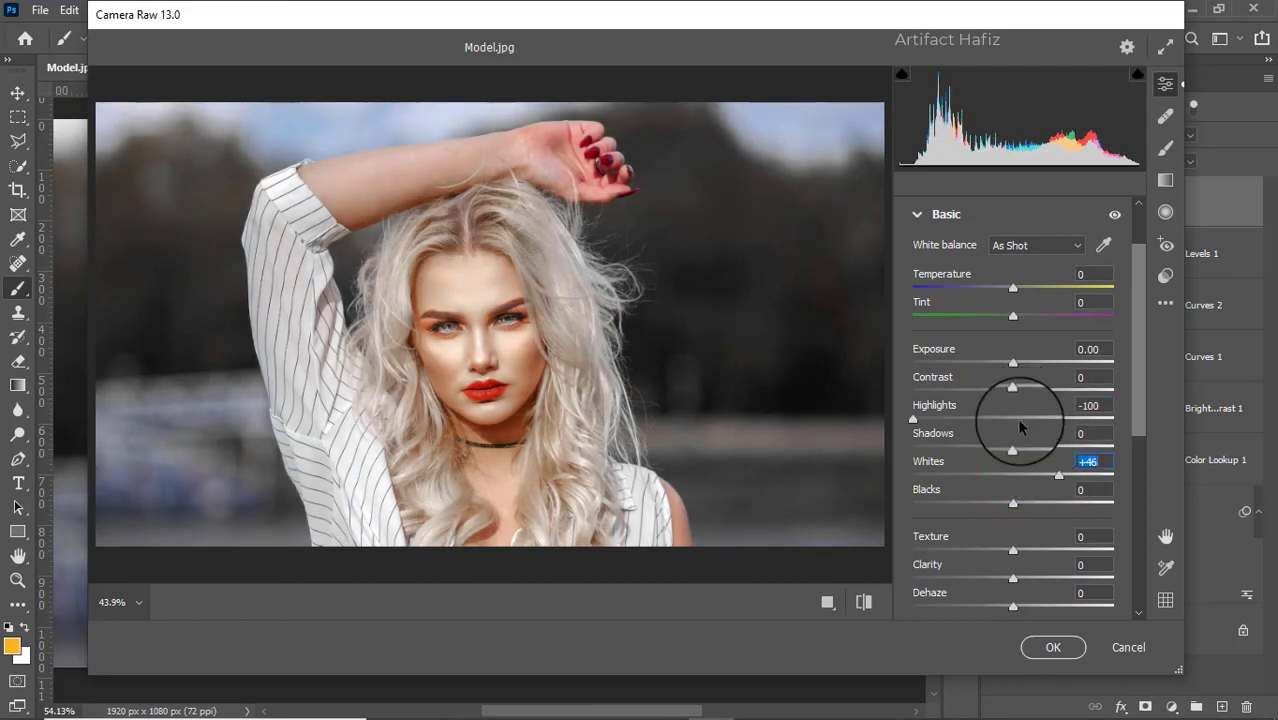
- Set Texture to -3, Clarity to +1 and Dehaze to -8 in the Basic adjustments
{"action": "scroll", "coordinate": [1030, 465], "scroll_direction": "down", "scroll_amount": 2}
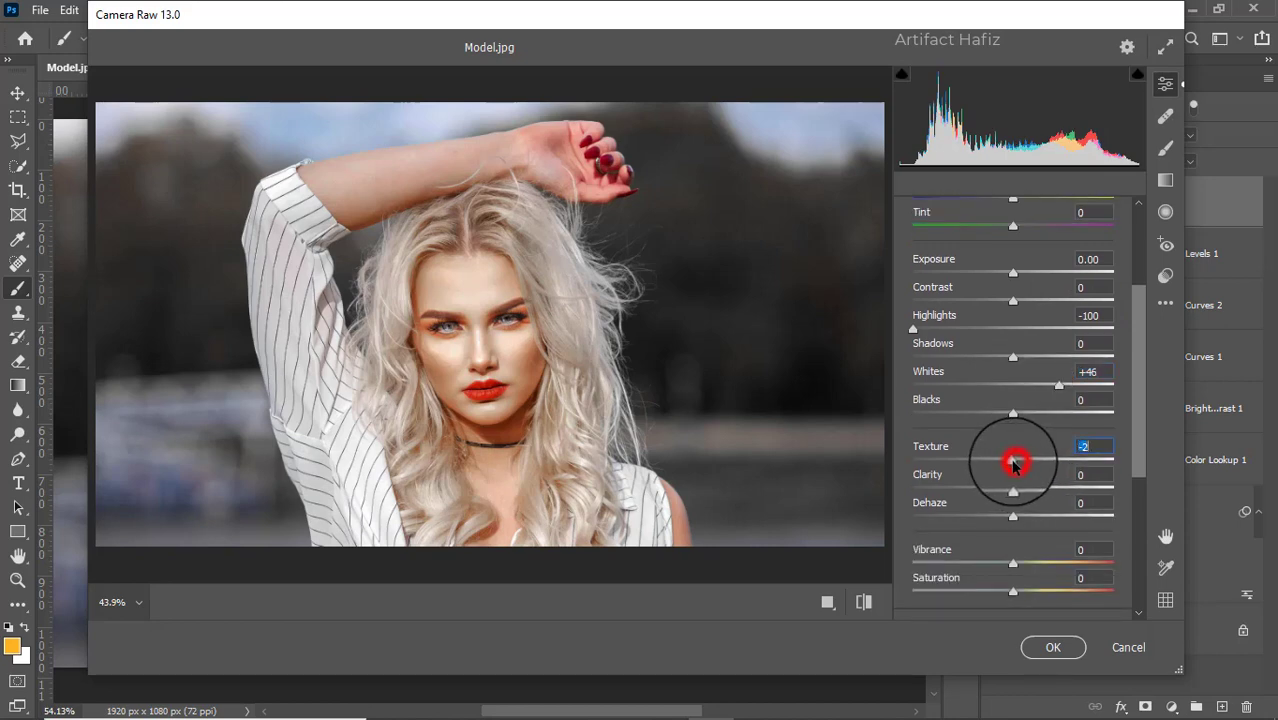
{"action": "left_click_drag", "start_coordinate": [1014, 462], "coordinate": [1010, 462]}
{"action": "left_click", "coordinate": [1014, 488]}
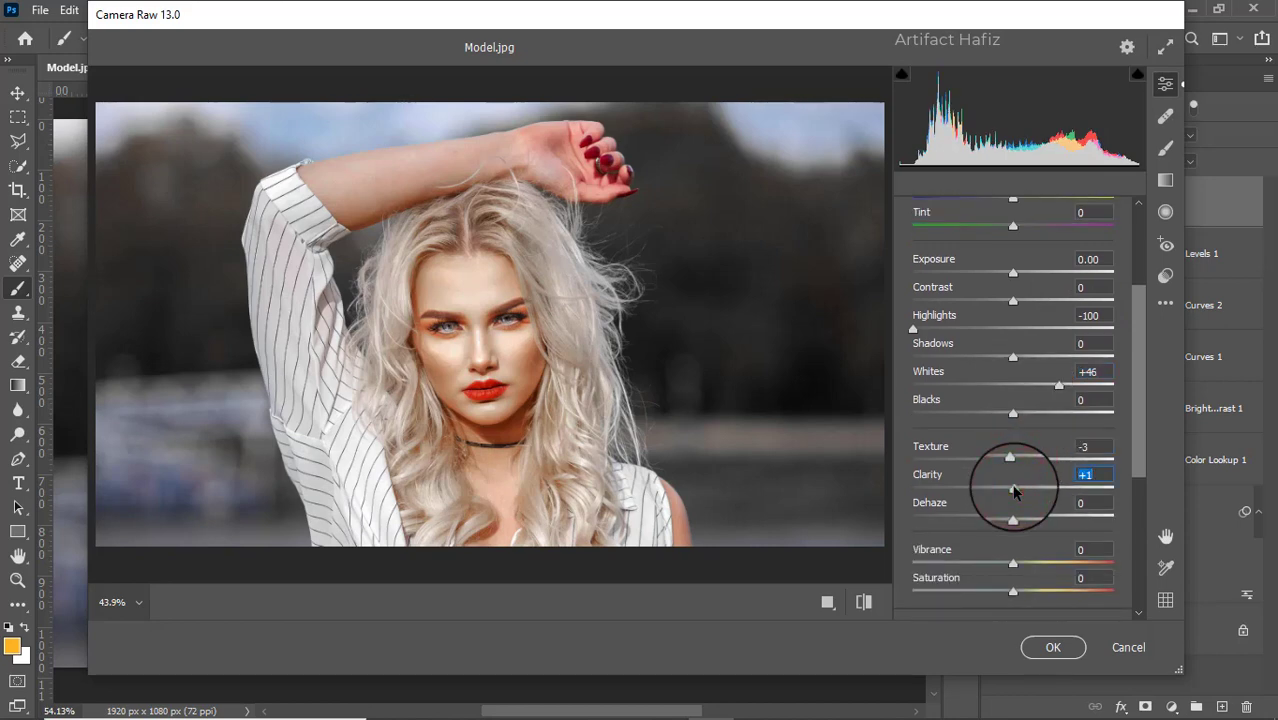
{"action": "scroll", "coordinate": [1013, 440], "scroll_direction": "down", "scroll_amount": 2}
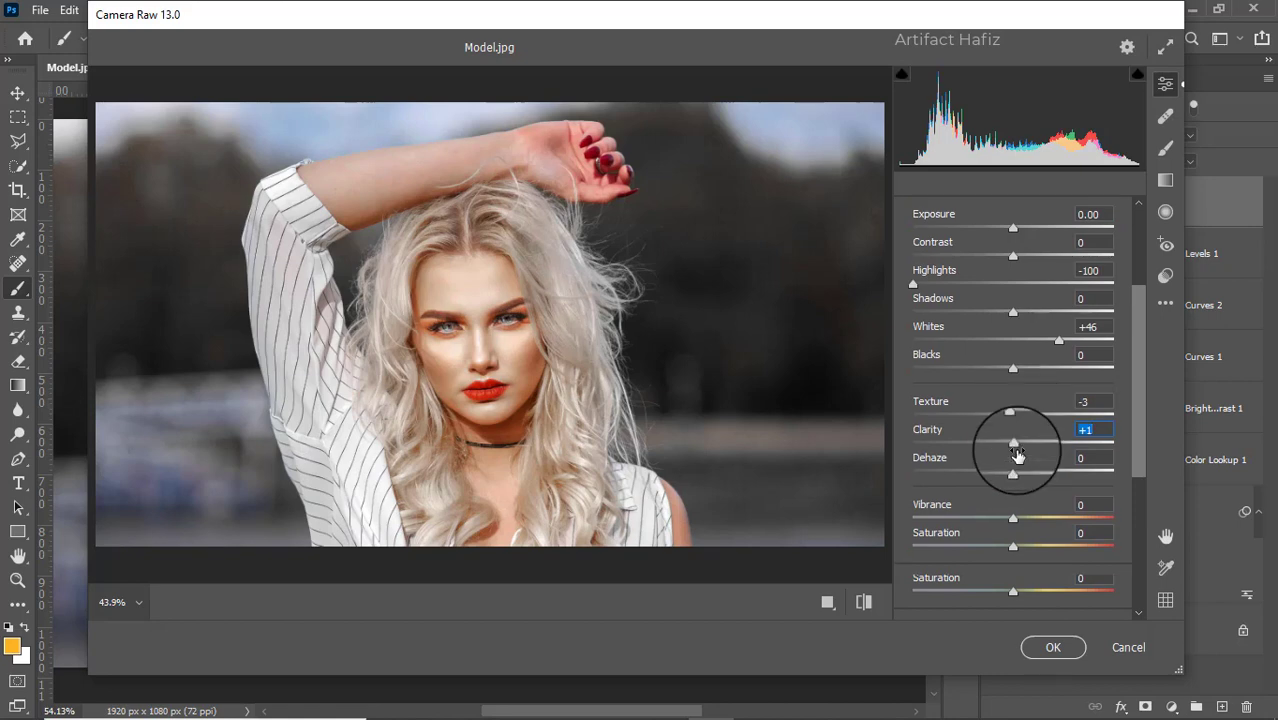
{"action": "left_click", "coordinate": [1013, 427]}
{"action": "left_click_drag", "start_coordinate": [1033, 432], "coordinate": [1002, 436]}
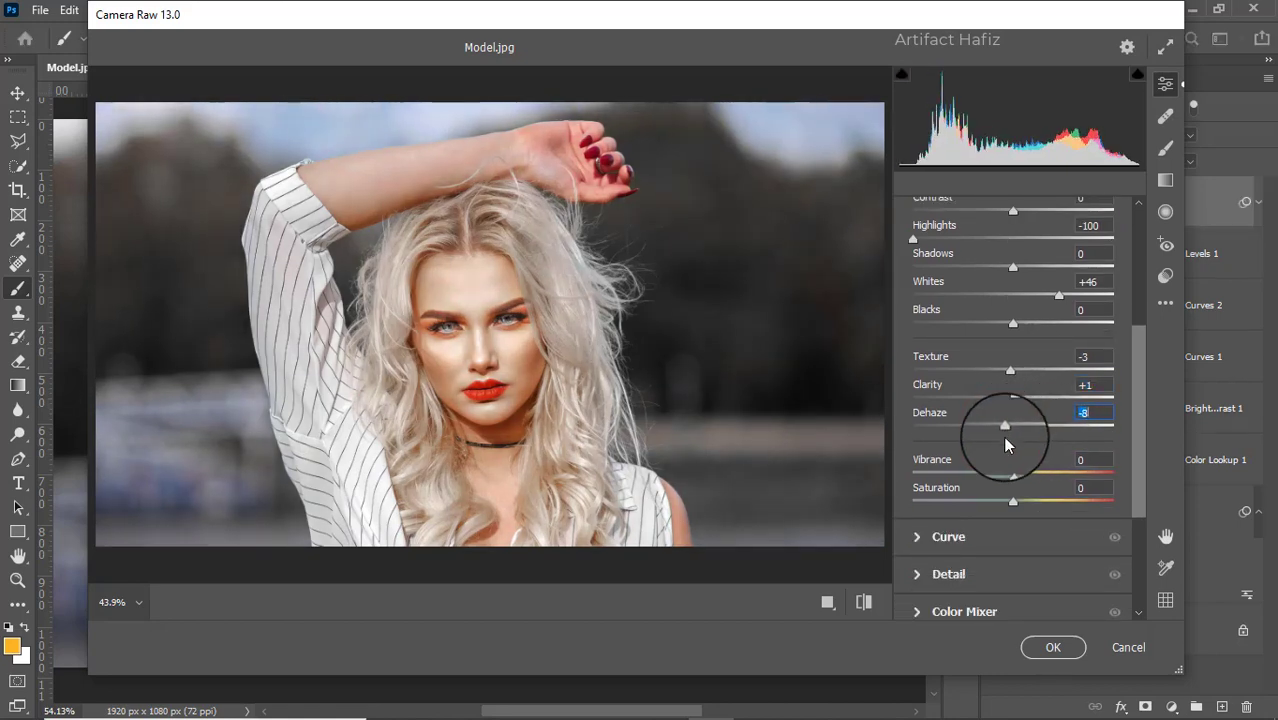
- Raise the black point of the blue channel's point curve to an output of 5 at input 0
{"action": "scroll", "coordinate": [1002, 436], "scroll_direction": "down", "scroll_amount": 3}
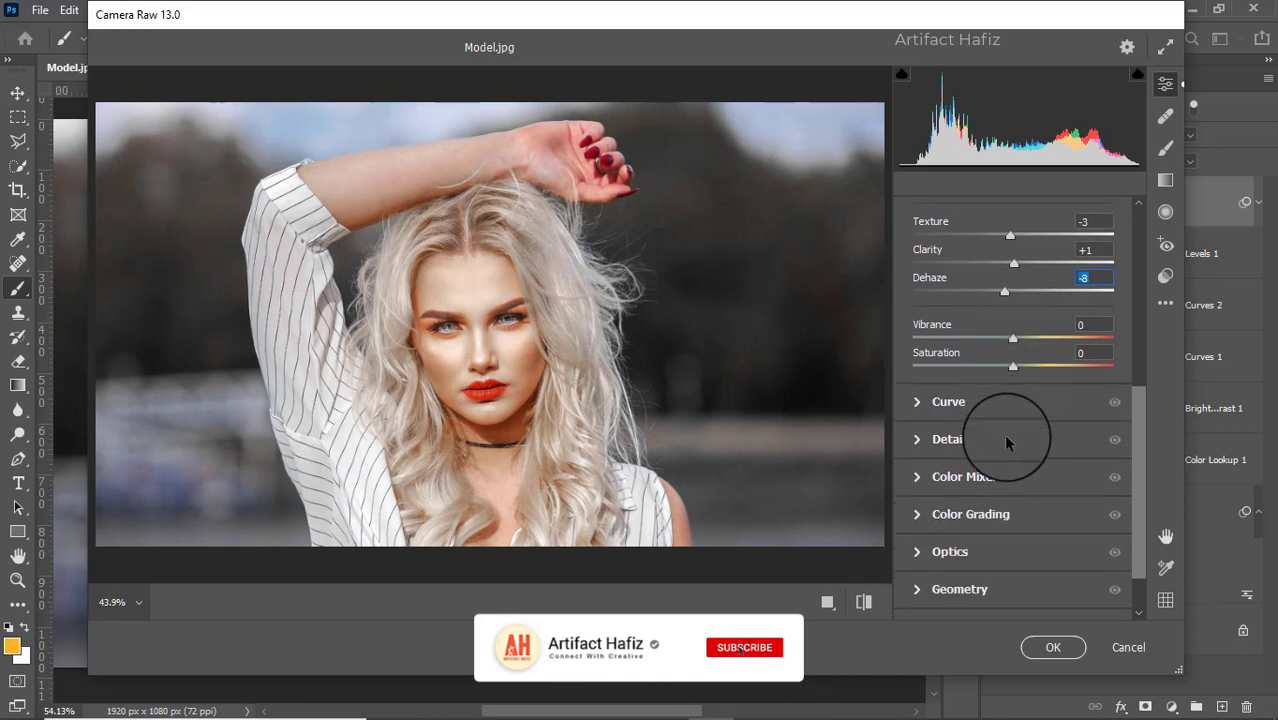
{"action": "left_click", "coordinate": [920, 401]}
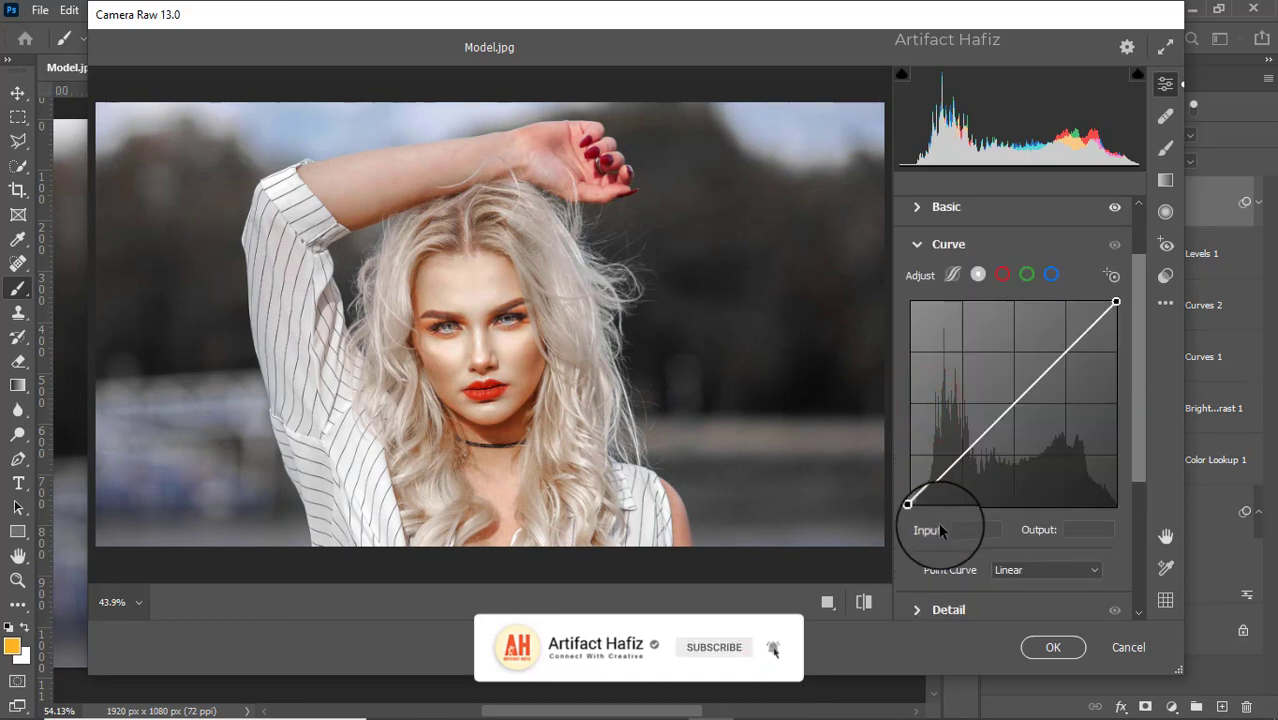
{"action": "left_click", "coordinate": [1051, 274]}
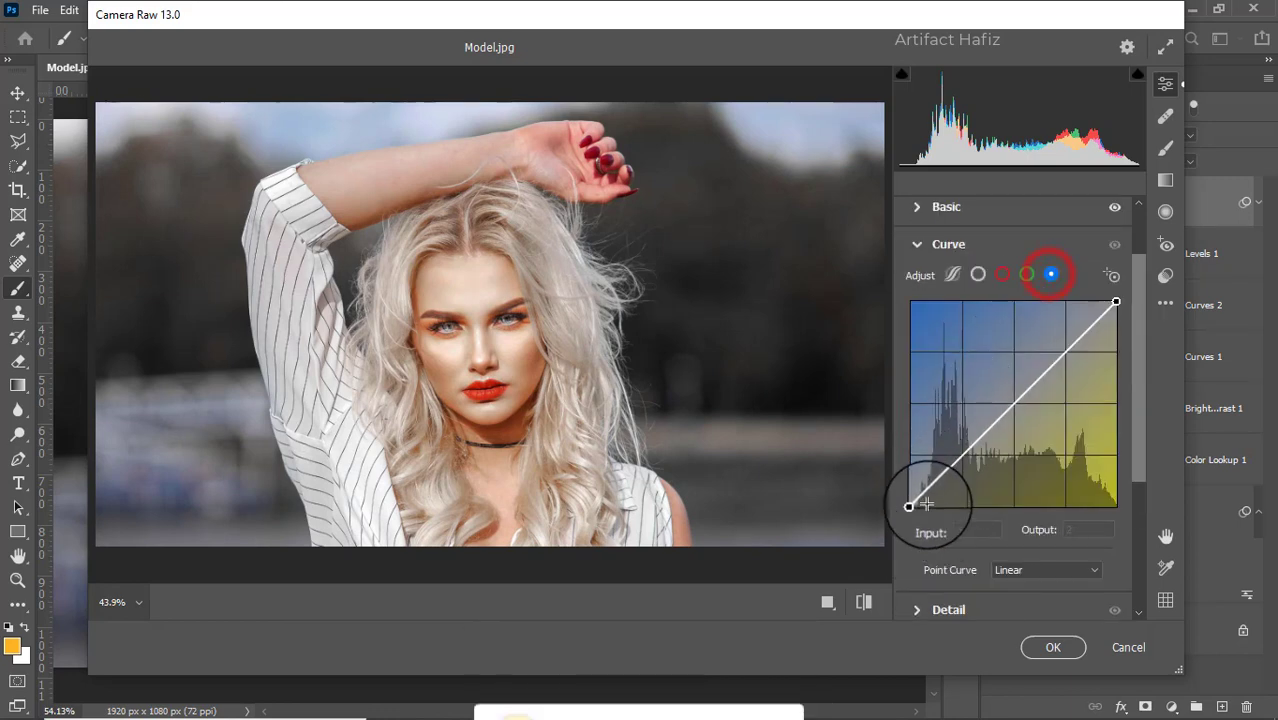
{"action": "left_click_drag", "start_coordinate": [911, 507], "coordinate": [912, 499]}
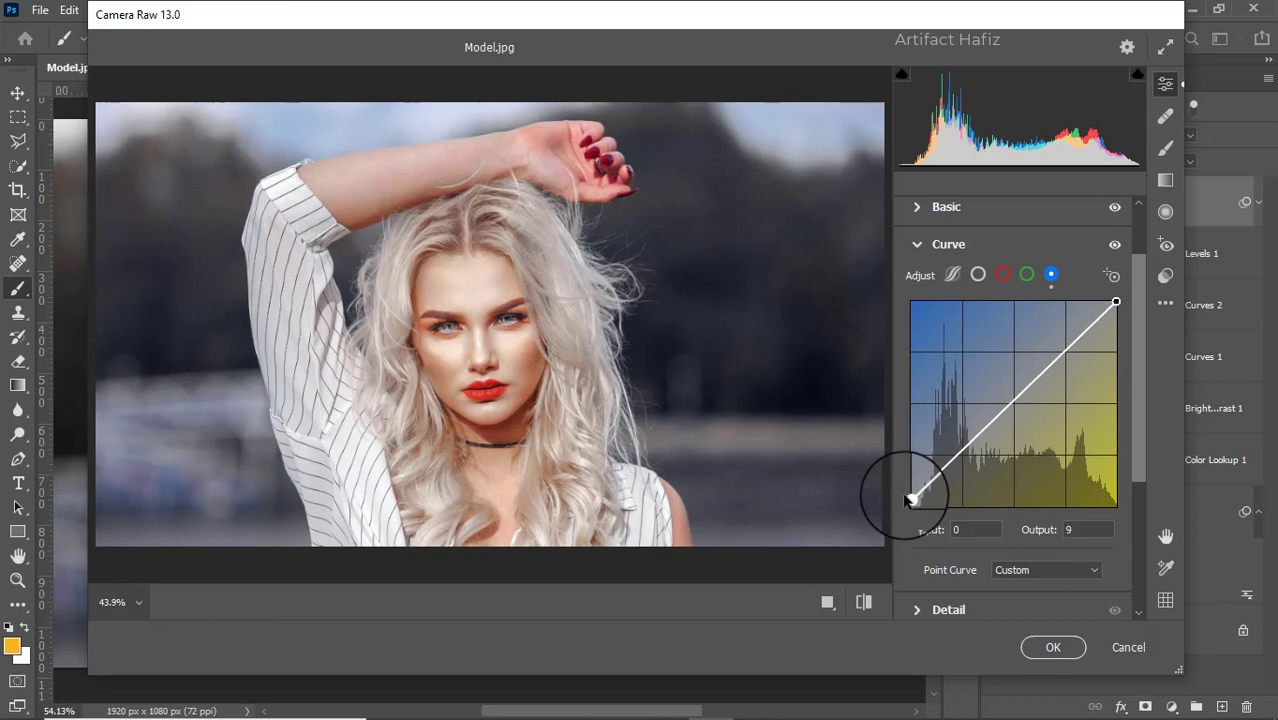
{"action": "left_click_drag", "start_coordinate": [911, 499], "coordinate": [913, 505]}
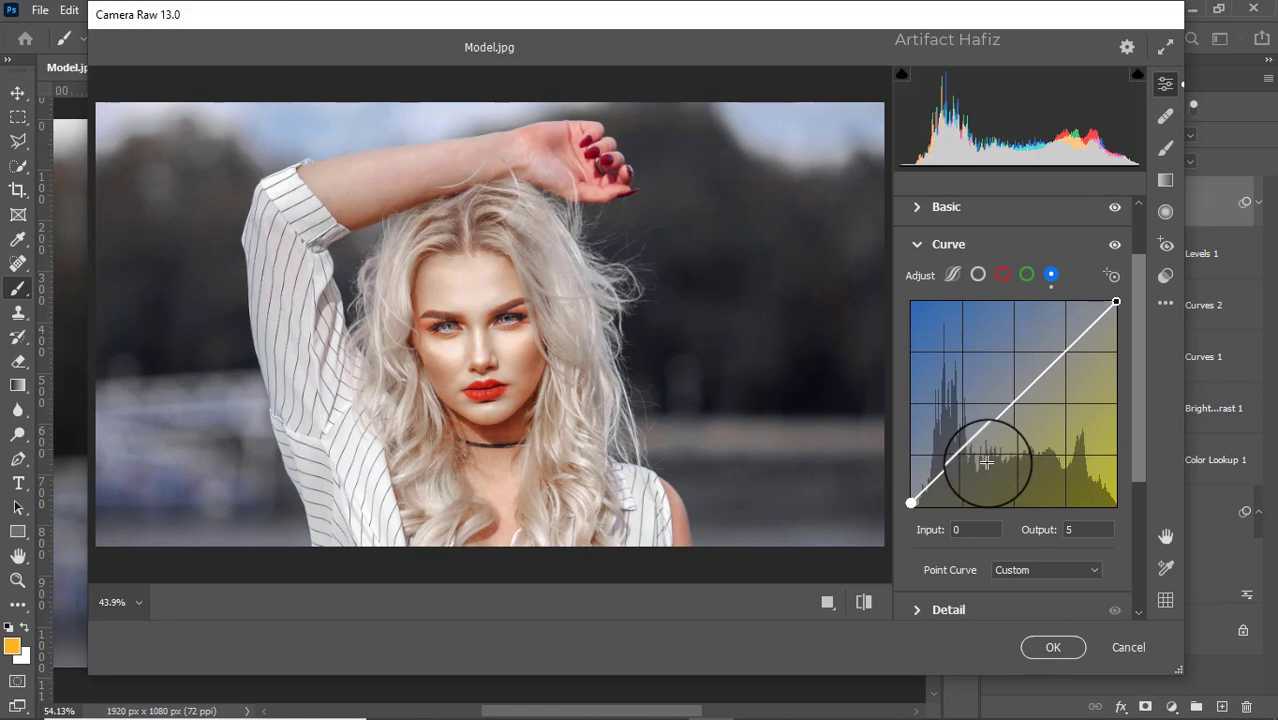
- Set the Color Mixer saturation to +7 for Reds, -3 for Oranges and +17 for Yellows
{"action": "scroll", "coordinate": [986, 462], "scroll_direction": "down", "scroll_amount": 5}
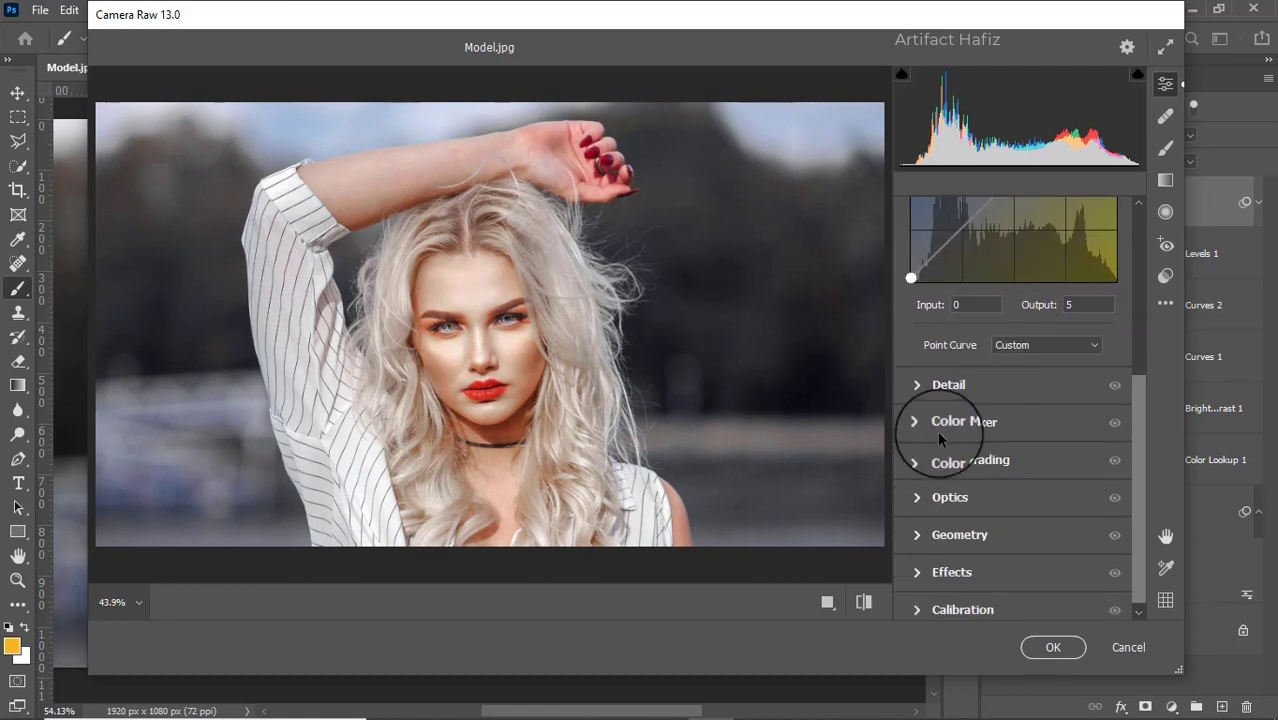
{"action": "left_click", "coordinate": [916, 425]}
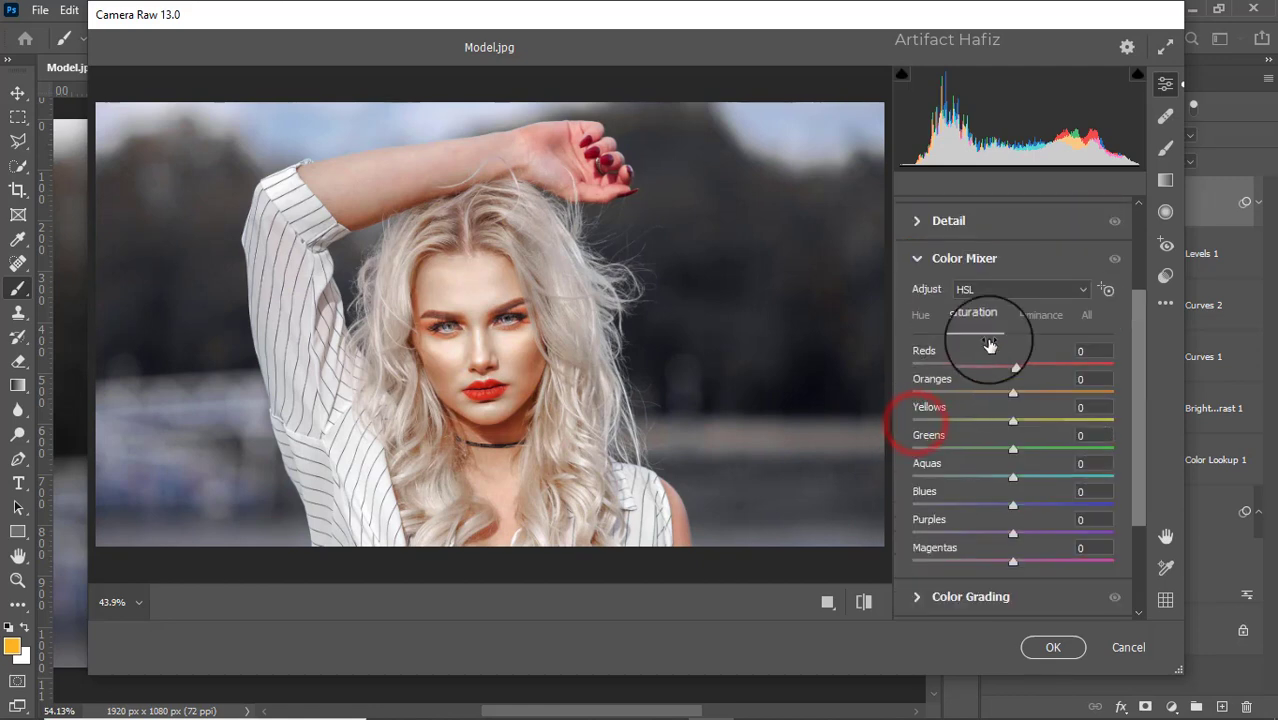
{"action": "left_click", "coordinate": [985, 314]}
{"action": "left_click_drag", "start_coordinate": [1010, 365], "coordinate": [1048, 420]}
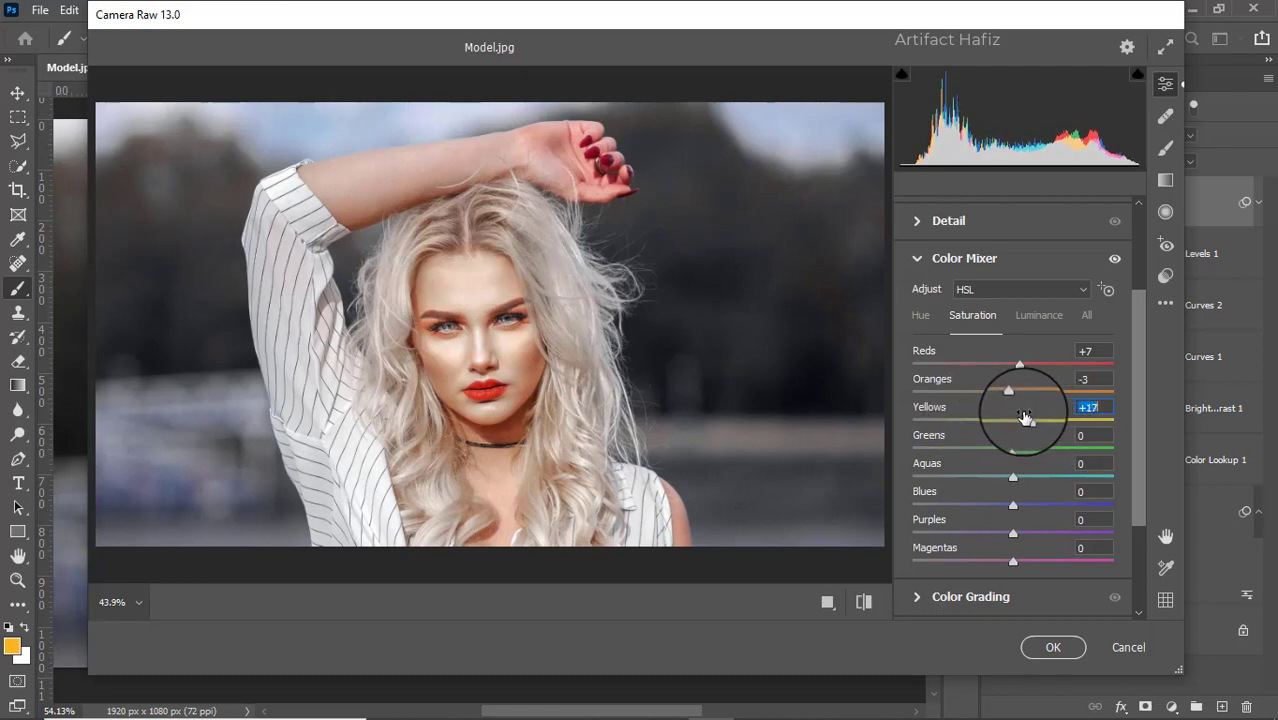
- Tint the midtones warm yellow in Color Grading, with hue 53 and saturation 22
{"action": "scroll", "coordinate": [1031, 408], "scroll_direction": "down", "scroll_amount": 3}
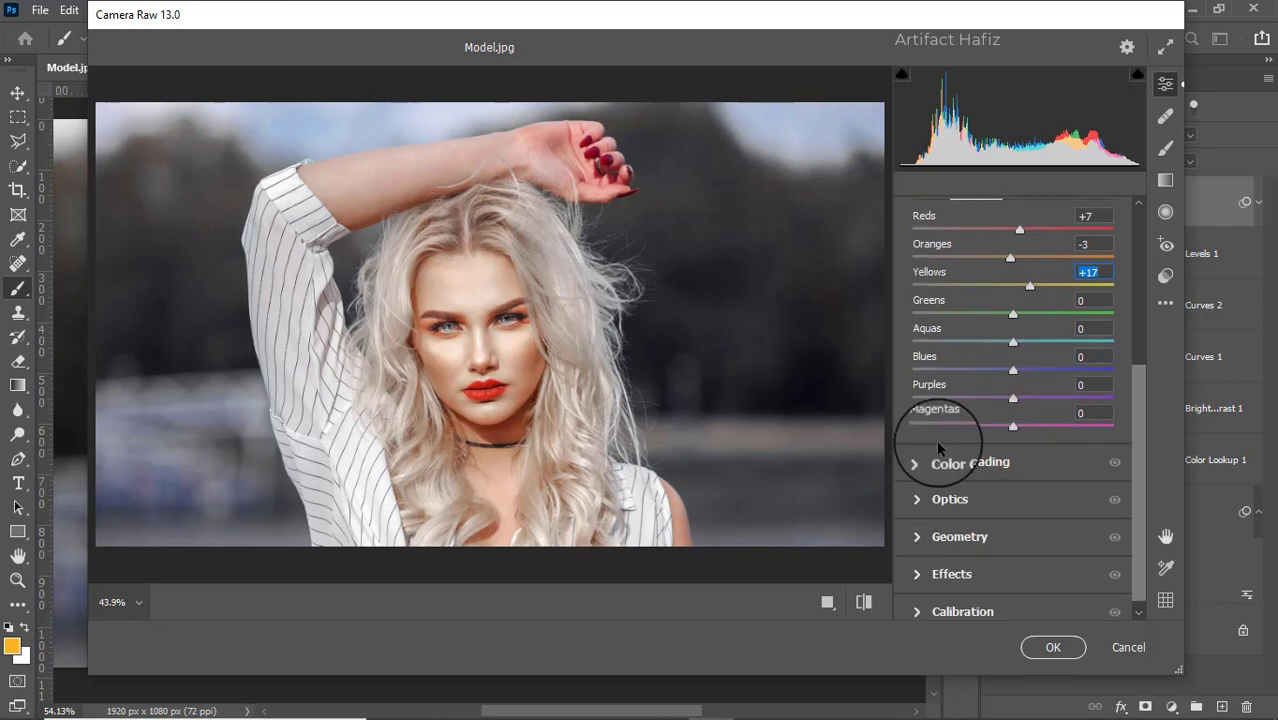
{"action": "scroll", "coordinate": [936, 439], "scroll_direction": "up", "scroll_amount": 1}
{"action": "left_click", "coordinate": [922, 508]}
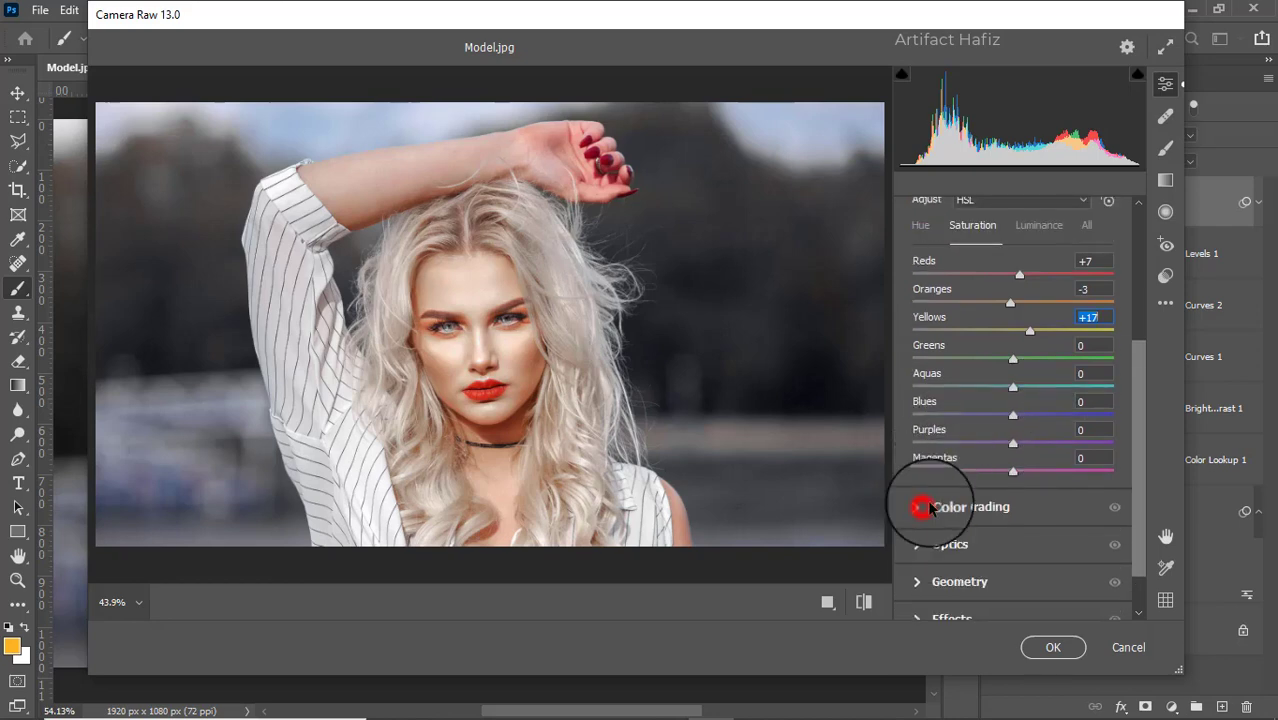
{"action": "left_click_drag", "start_coordinate": [1014, 341], "coordinate": [1018, 335]}
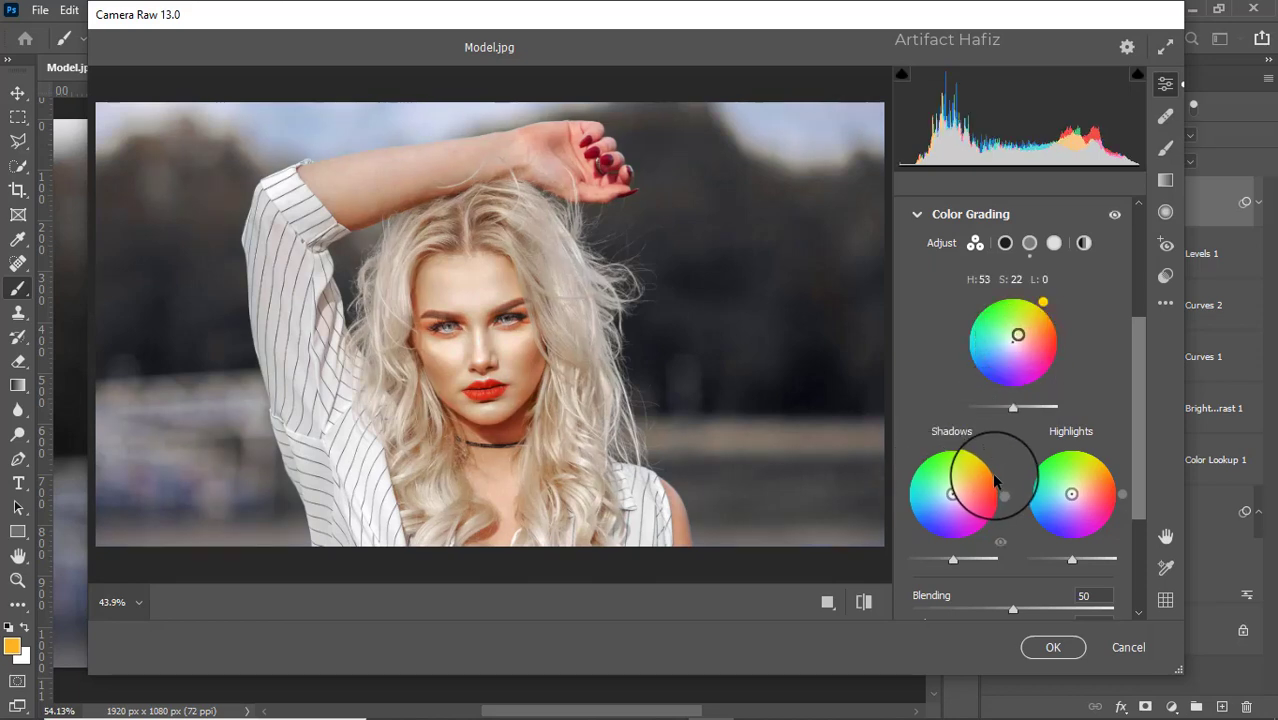
- Set the Calibration saturation to -12 for Red Primary and +5 for Green Primary, raise it slightly for Blue Primary, and apply the filter
{"action": "scroll", "coordinate": [994, 481], "scroll_direction": "down", "scroll_amount": 5}
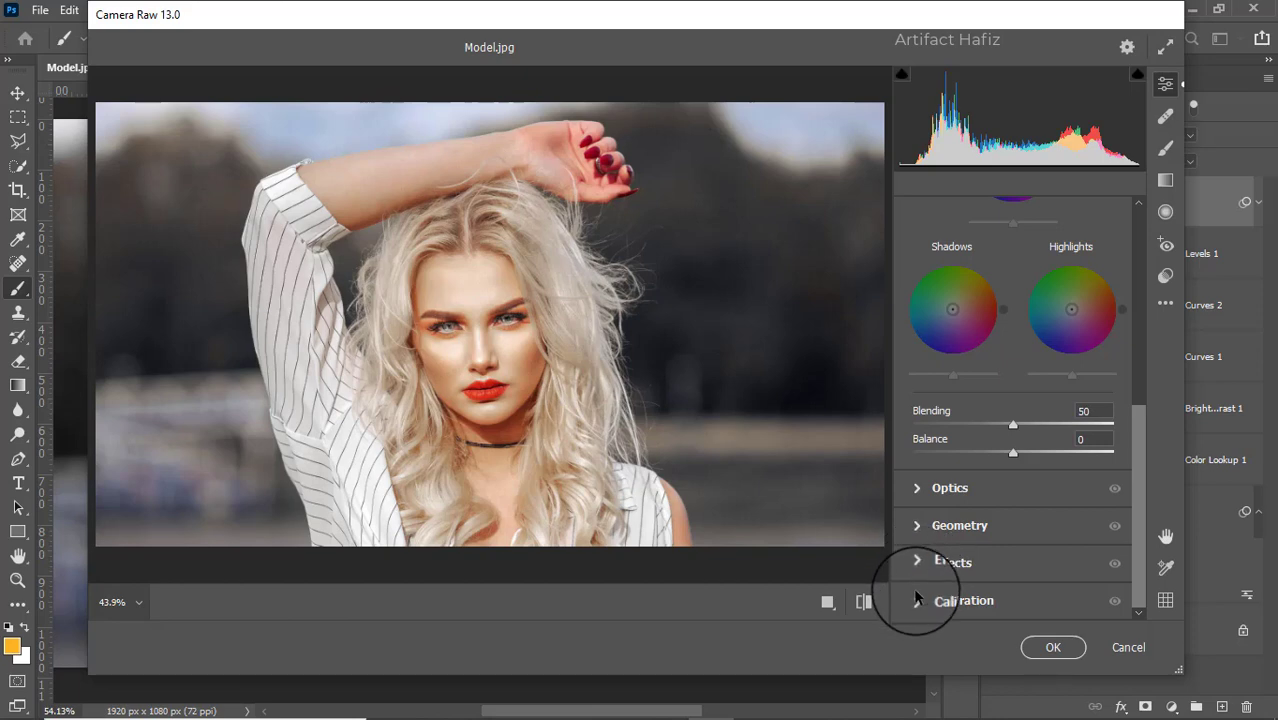
{"action": "left_click", "coordinate": [915, 597]}
{"action": "left_click", "coordinate": [1012, 435]}
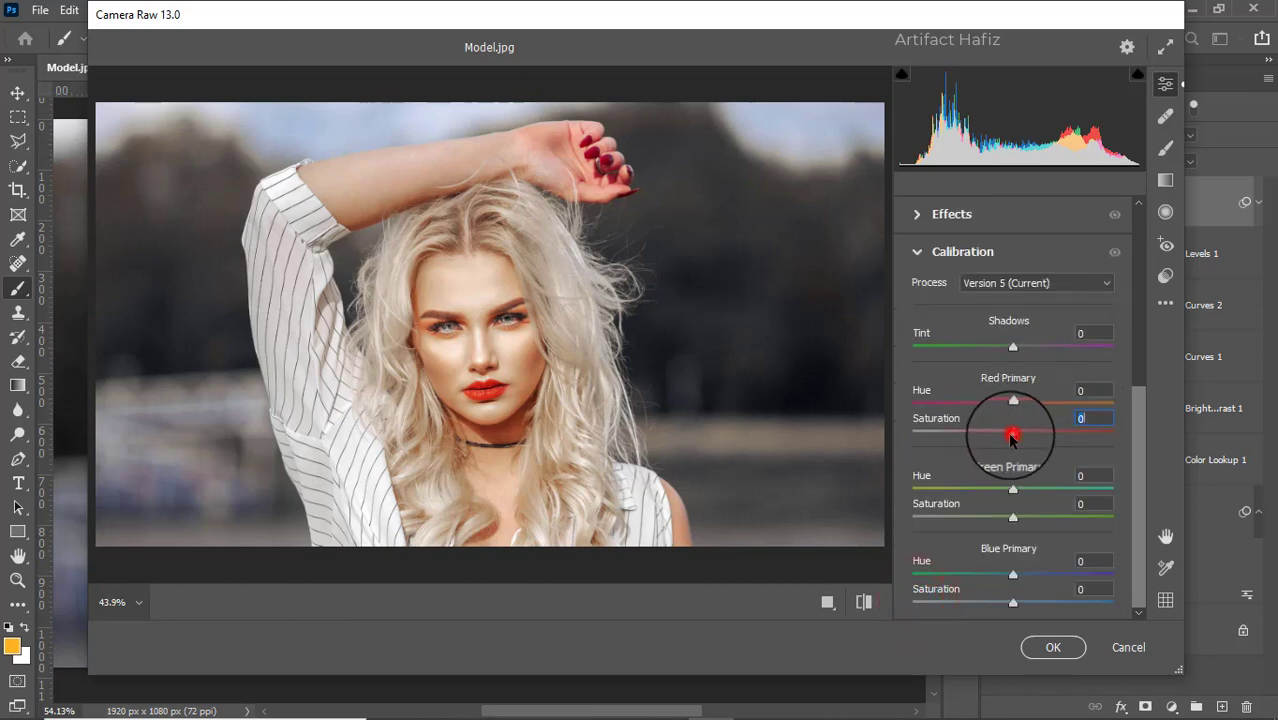
{"action": "left_click_drag", "start_coordinate": [1012, 435], "coordinate": [1002, 434]}
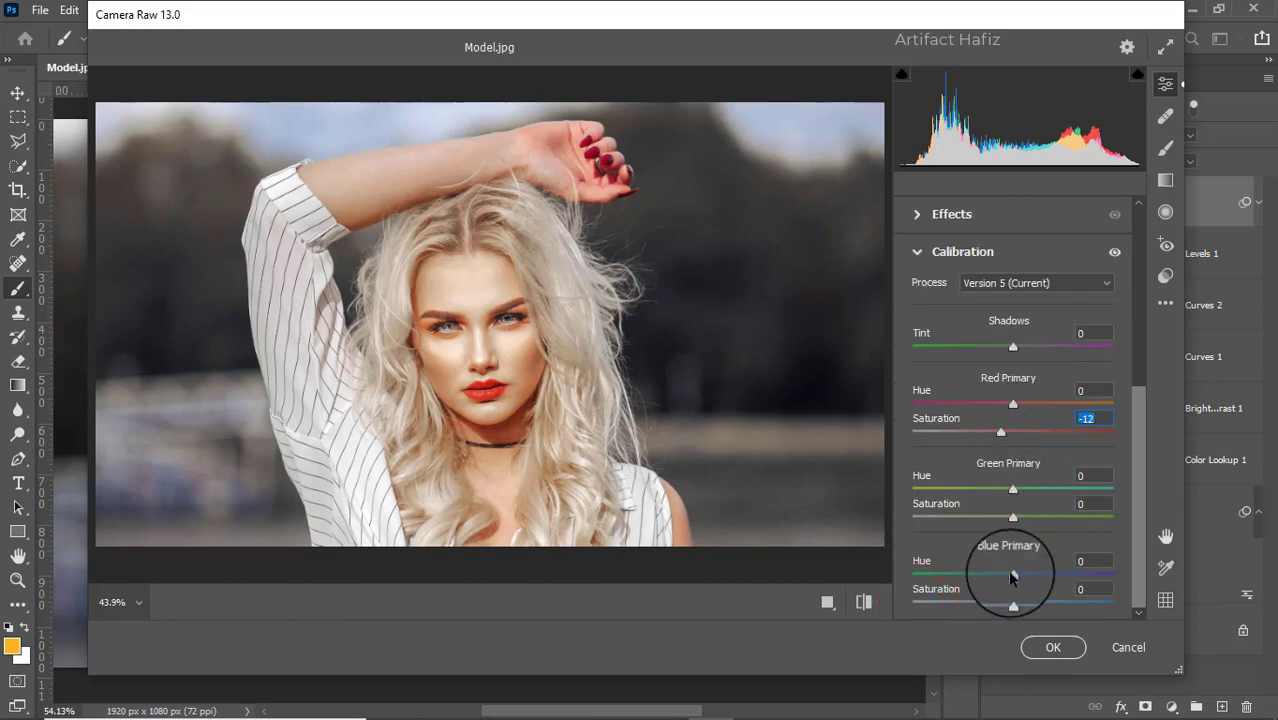
{"action": "left_click_drag", "start_coordinate": [1013, 602], "coordinate": [1028, 602]}
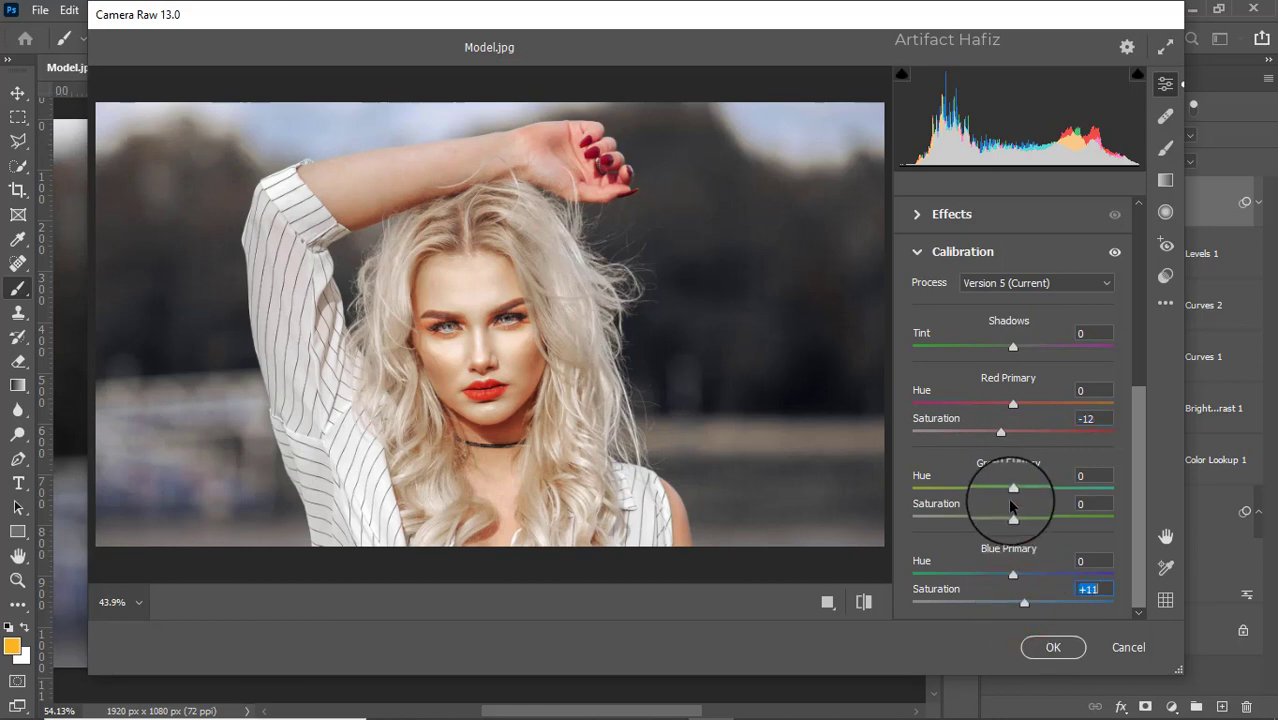
{"action": "left_click_drag", "start_coordinate": [1013, 515], "coordinate": [1018, 516]}
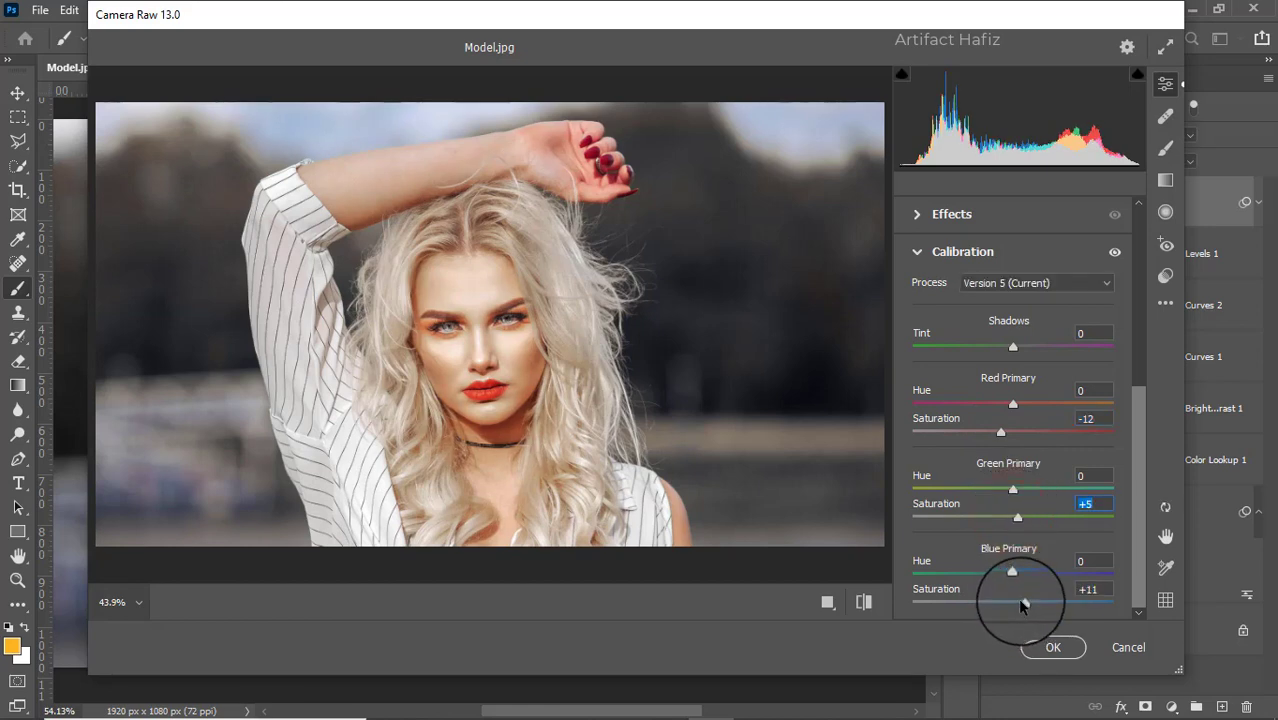
{"action": "left_click_drag", "start_coordinate": [1023, 604], "coordinate": [1027, 606]}
{"action": "left_click", "coordinate": [1050, 648]}
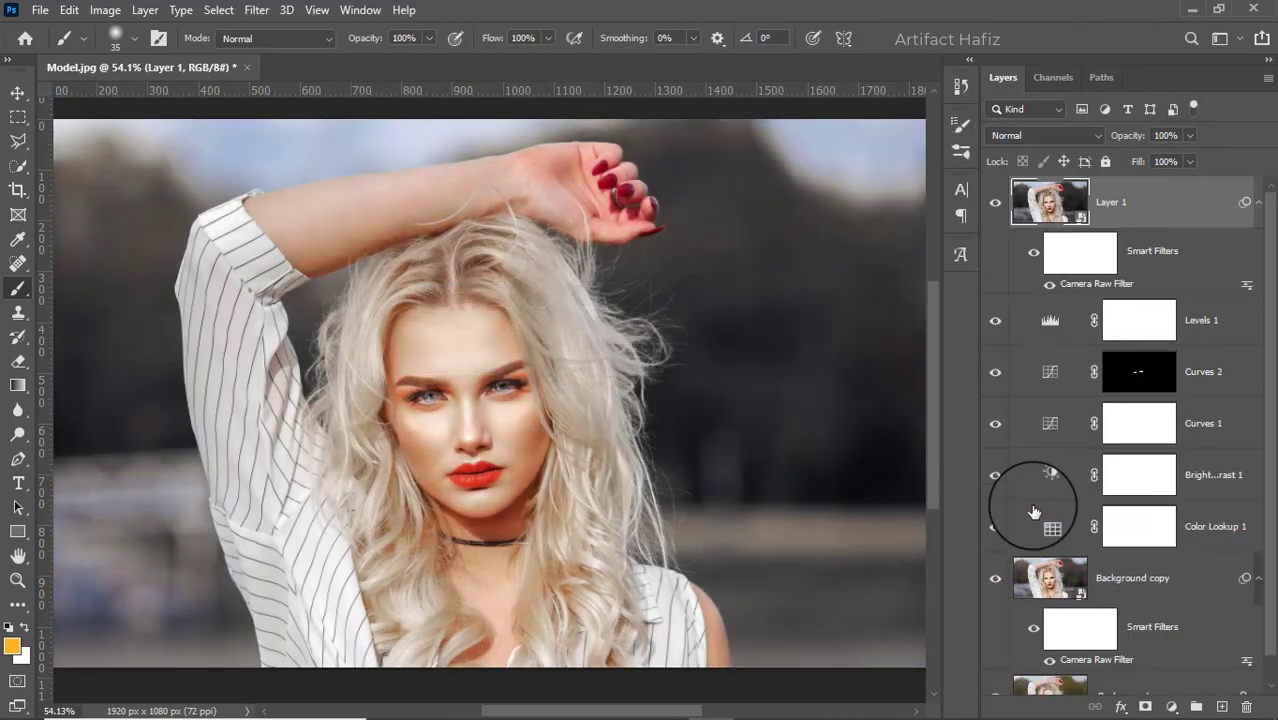
- Compare the graded portrait with the original by toggling the visibility of all layers except Background
{"action": "scroll", "coordinate": [1080, 500], "scroll_direction": "down", "scroll_amount": 1}
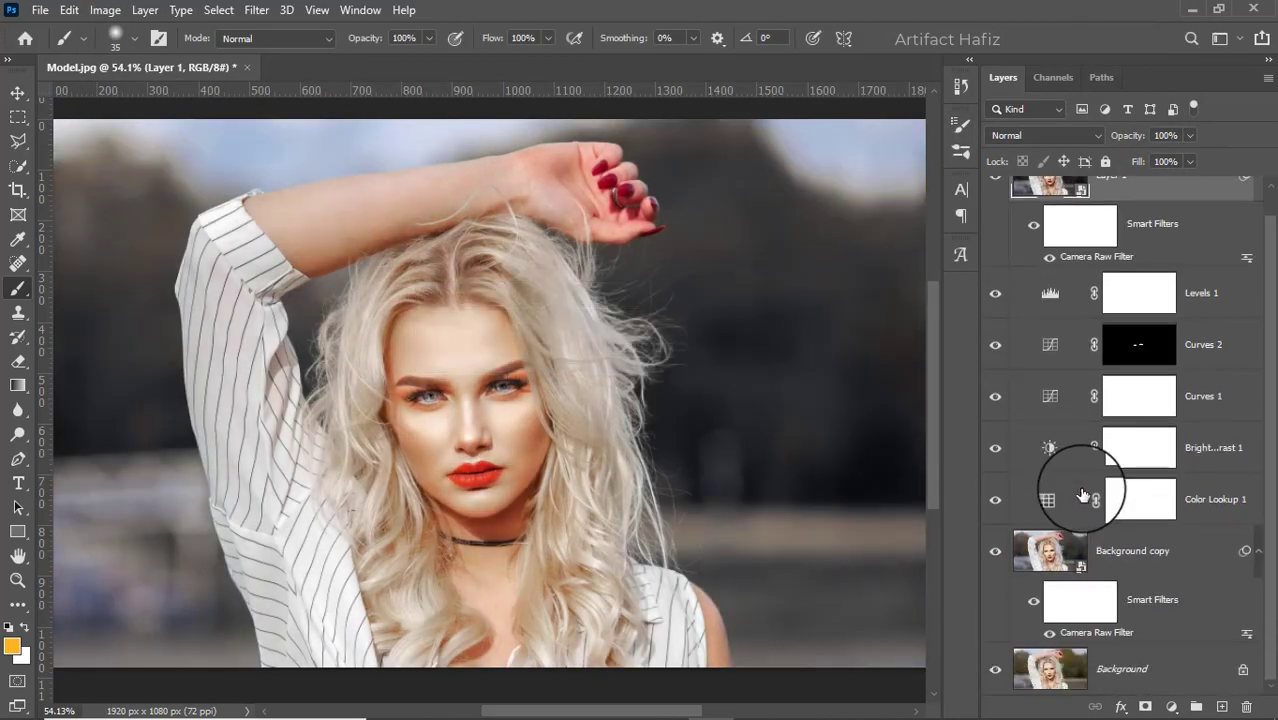
{"action": "left_click", "coordinate": [996, 677], "text": "alt"}
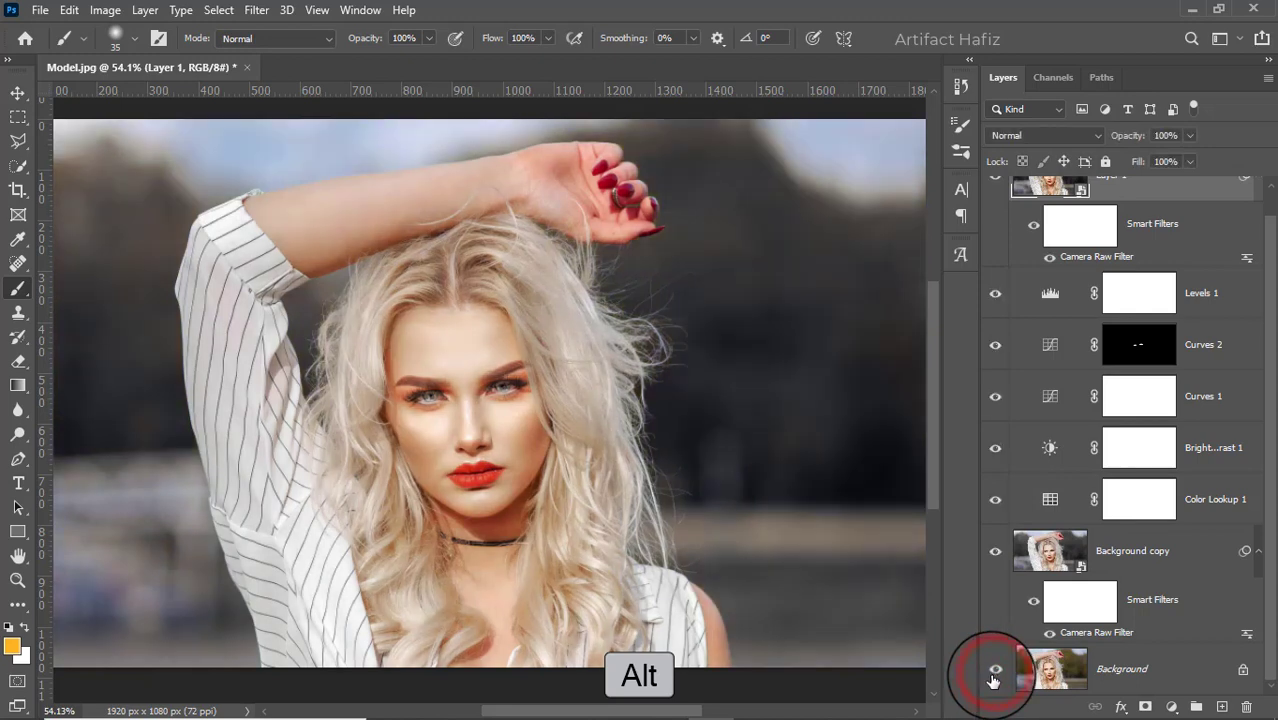
{"action": "left_click", "coordinate": [995, 677], "text": "alt"}
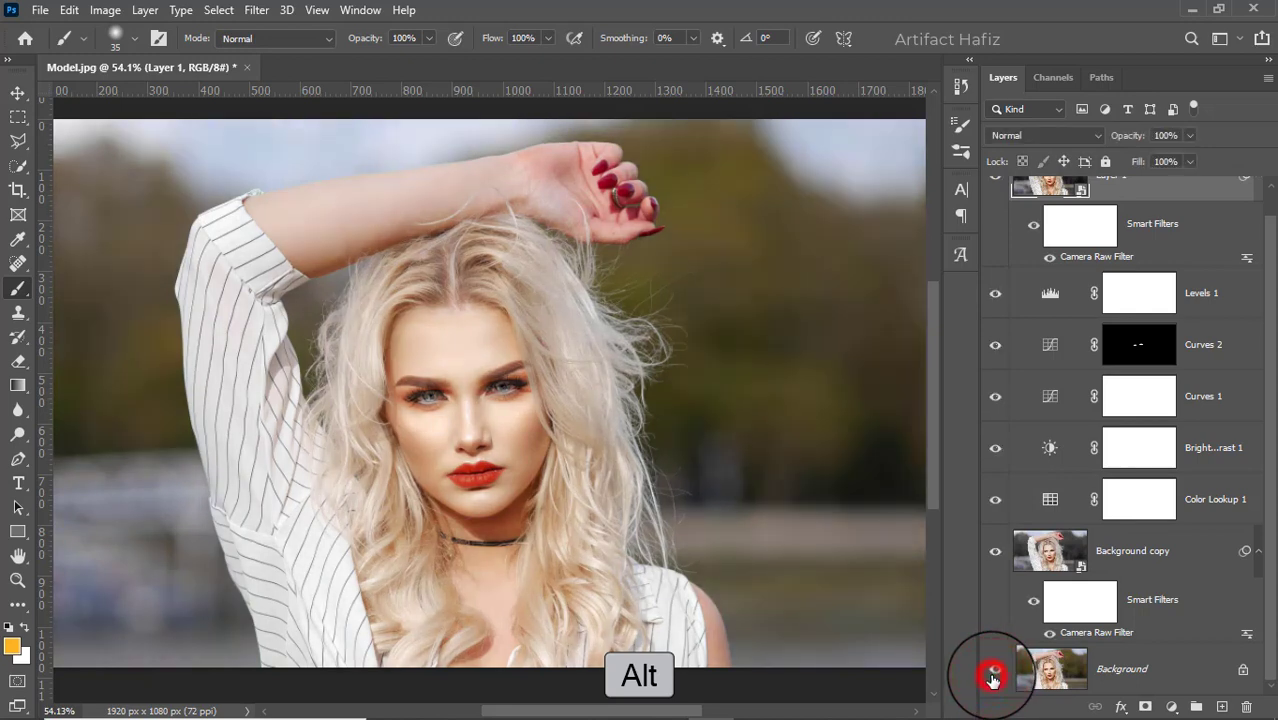